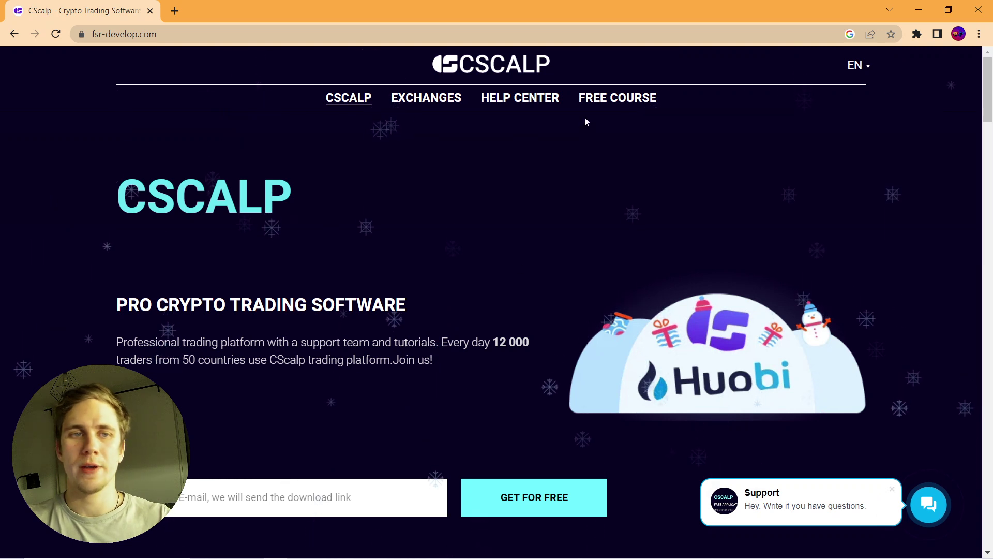
Enter the e-mail address on the CScalp page and request the free download link.
click(331, 497)
key(ctrl+v)
scroll(641, 325, down, 1)
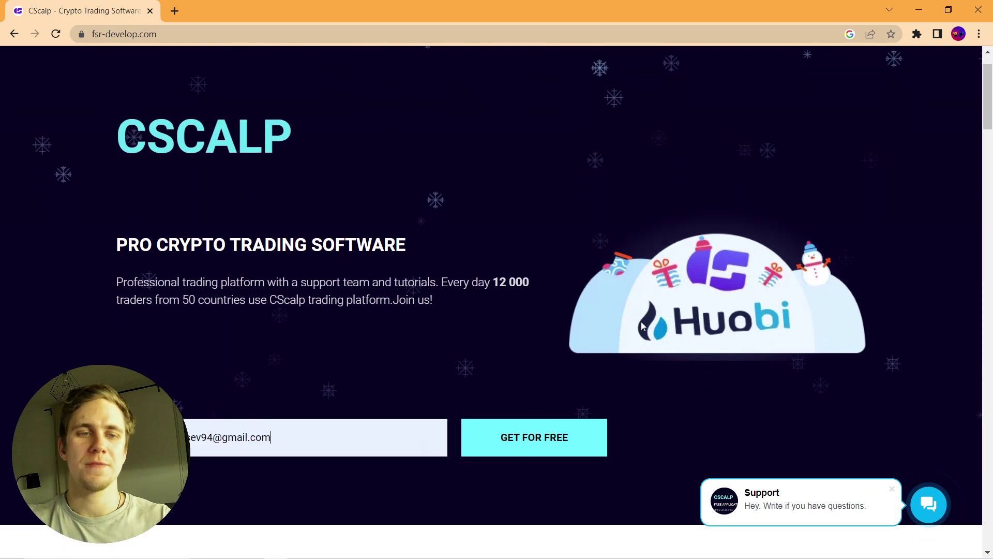
scroll(641, 325, down, 2)
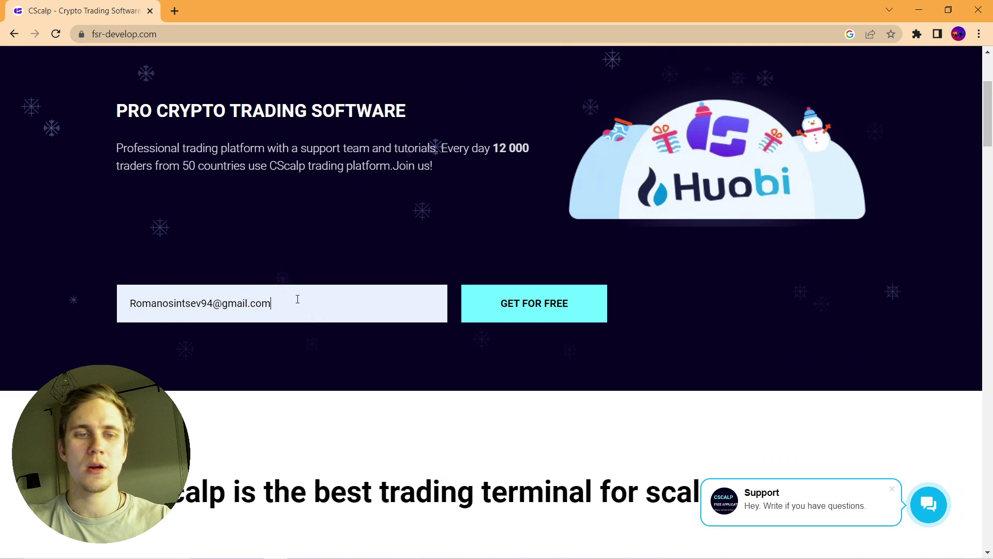
click(548, 306)
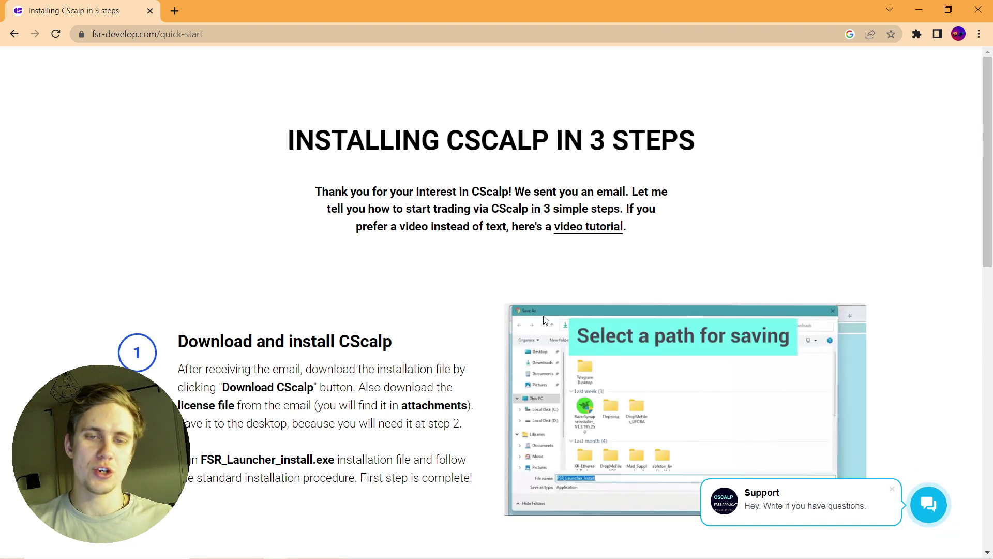
Read through the three CScalp installation steps, from downloading the launcher to connecting to the exchange.
scroll(545, 320, down, 7)
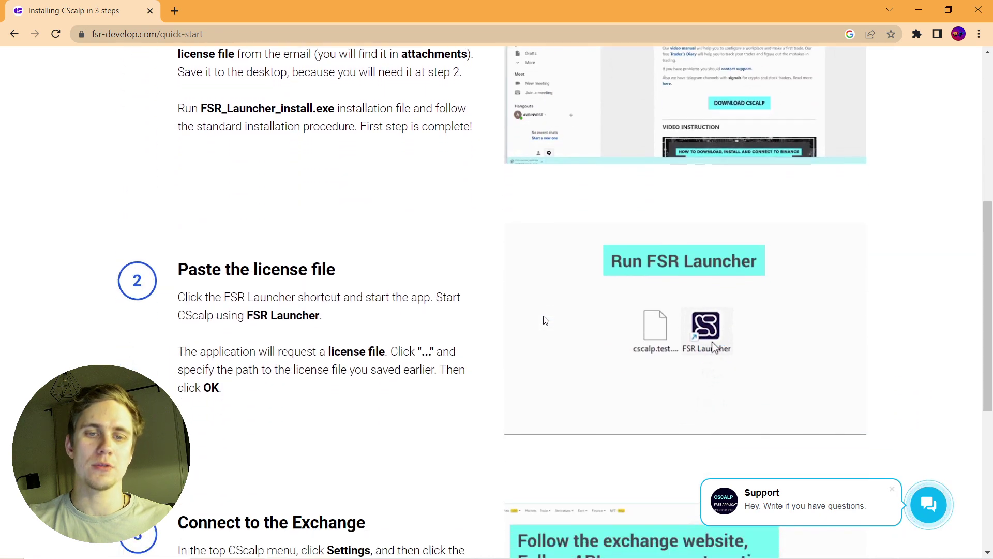
scroll(544, 319, down, 5)
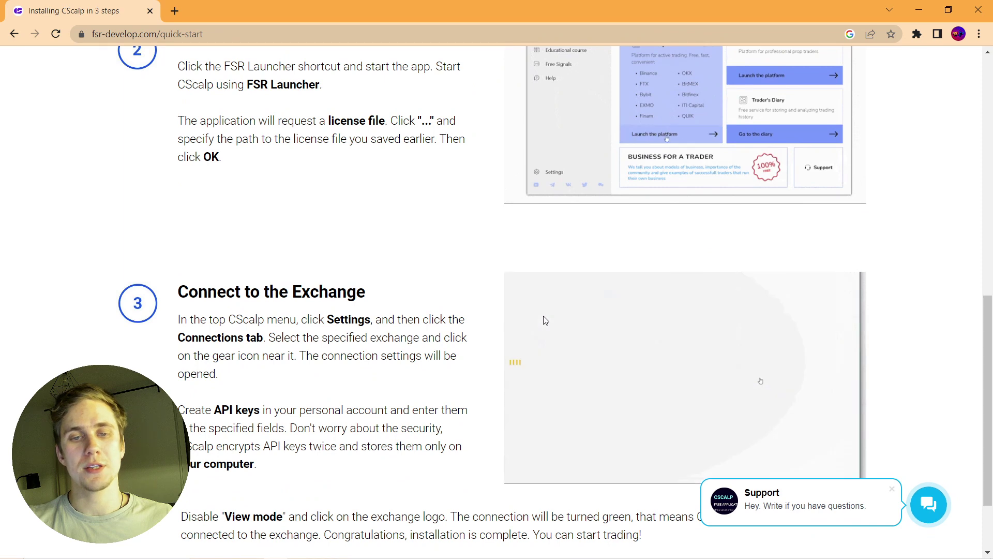
scroll(545, 319, down, 1)
scroll(544, 320, down, 2)
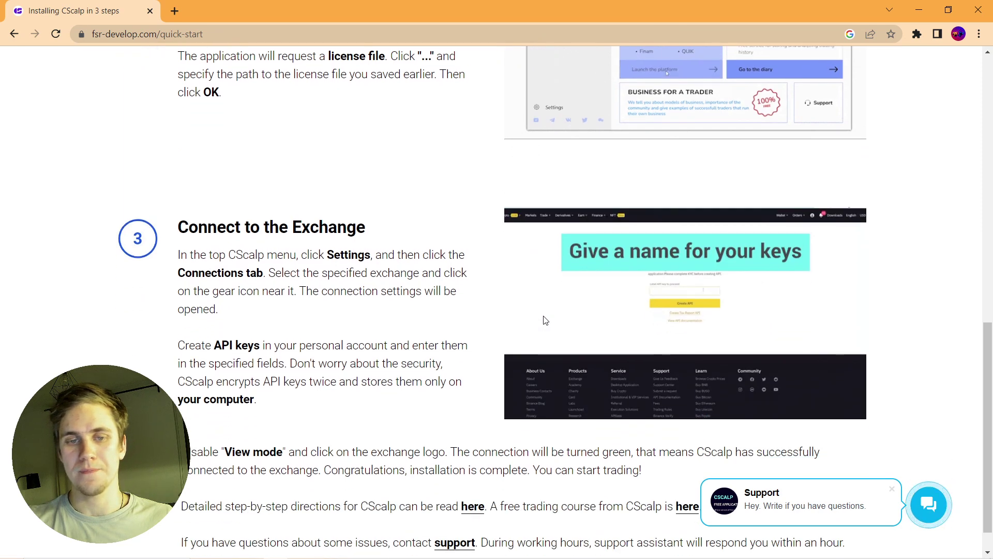
Switch to Binance and create a system generated API key labelled with the owner's first name.
key(alt+Tab)
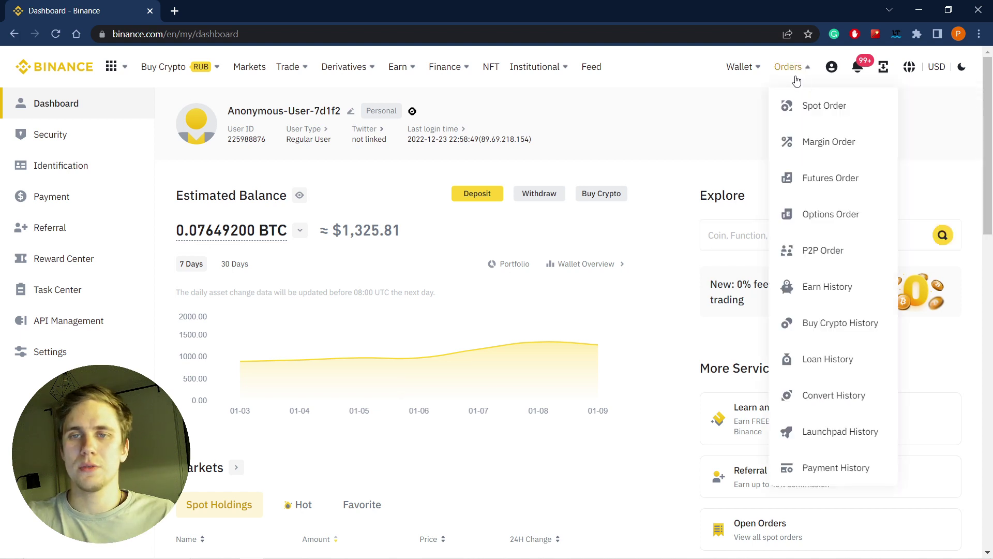
mouse_move(745, 74)
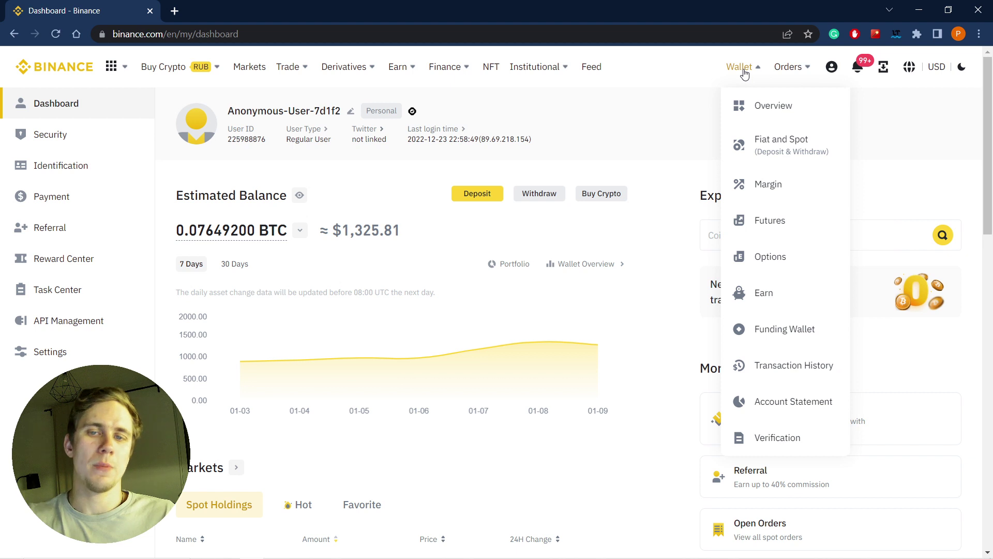
mouse_move(831, 69)
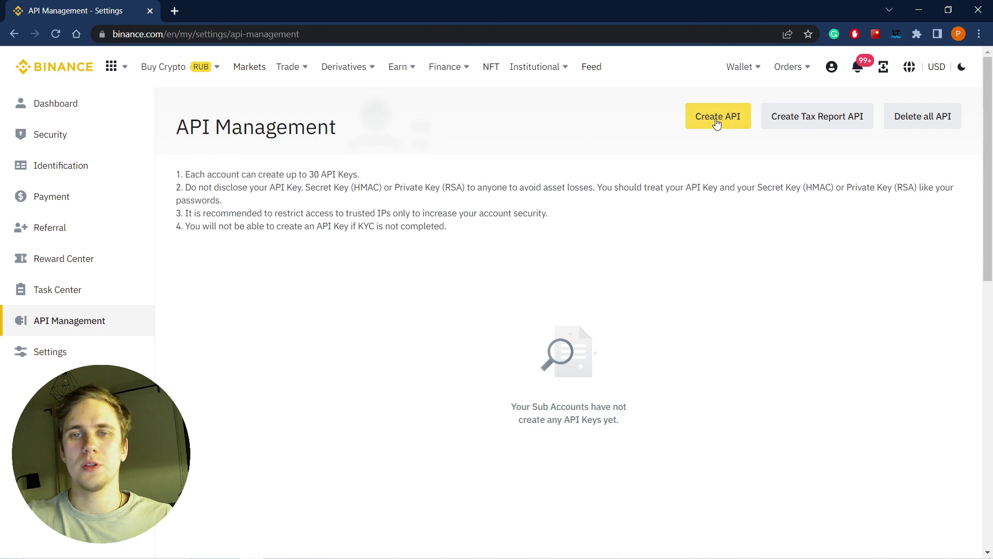
click(726, 120)
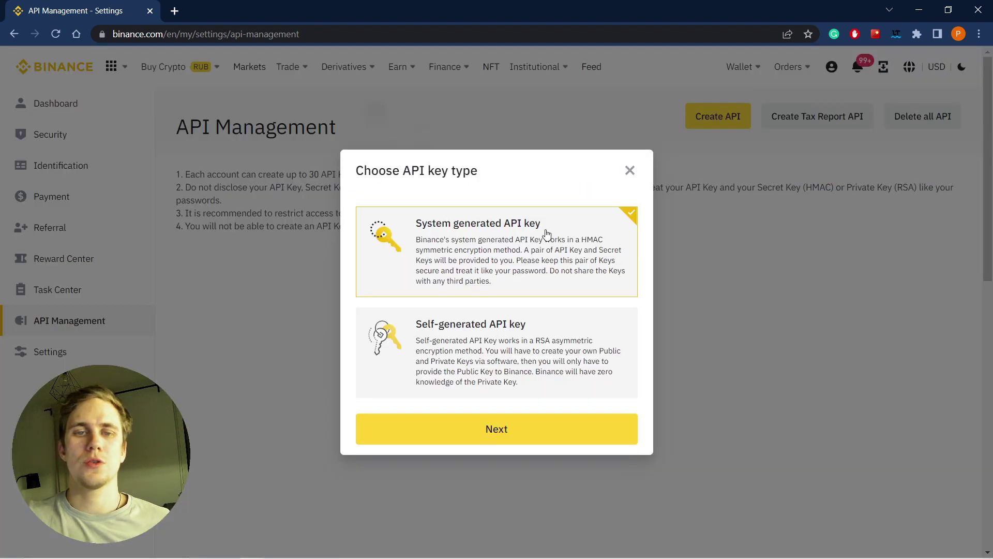
click(511, 428)
click(446, 308)
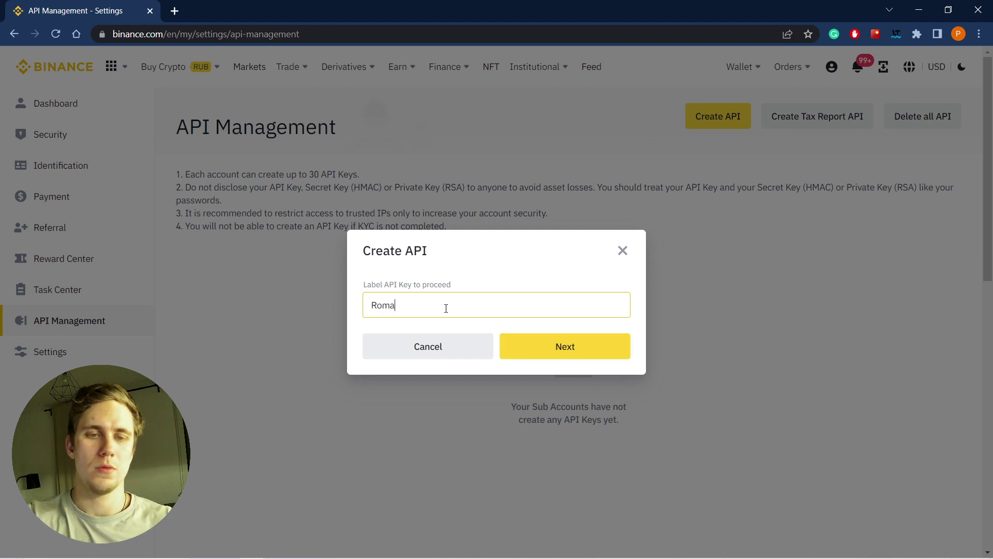
click(560, 346)
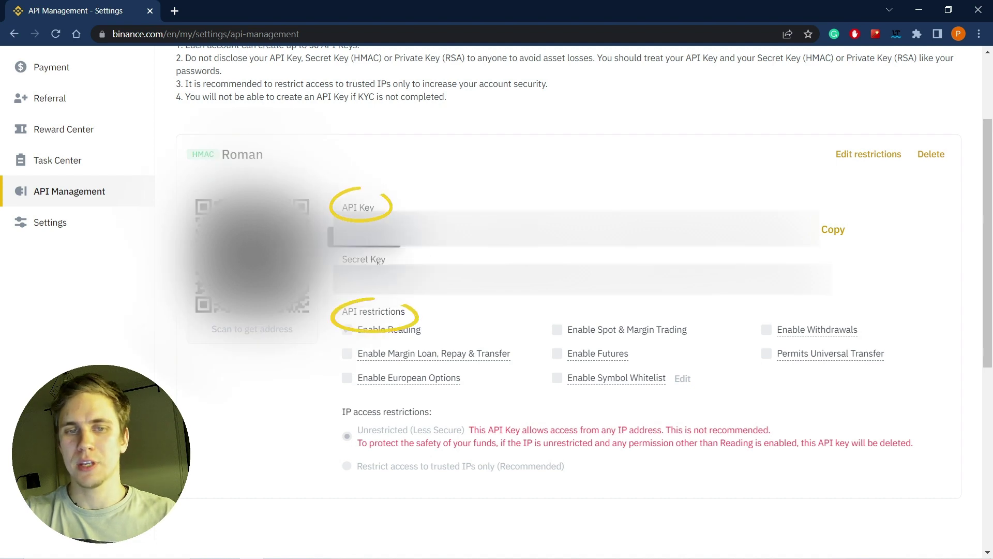
Enable Spot & Margin Trading and Futures for the new API key, keep IP access unrestricted, and save the restrictions.
click(860, 155)
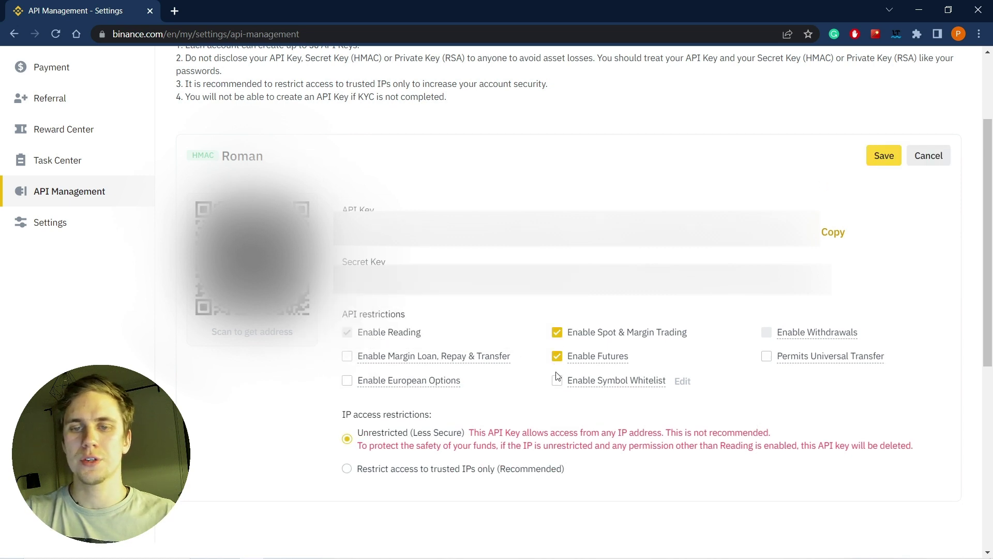
scroll(557, 395, down, 1)
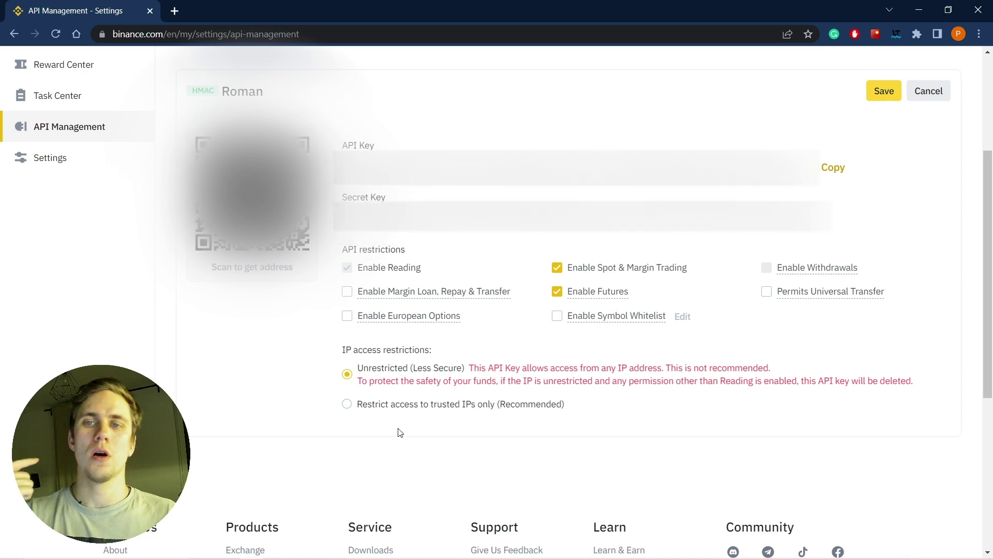
click(347, 405)
scroll(844, 335, up, 3)
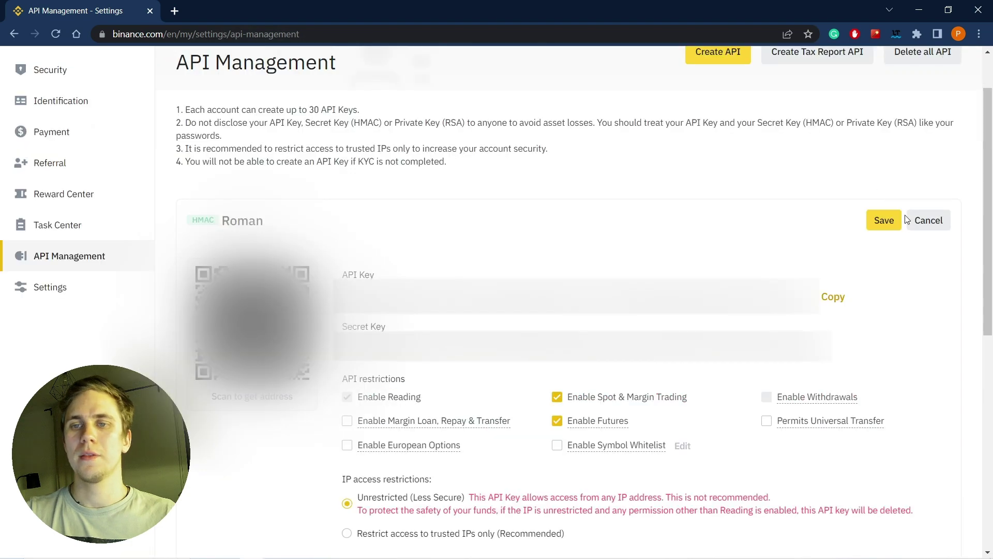
click(883, 223)
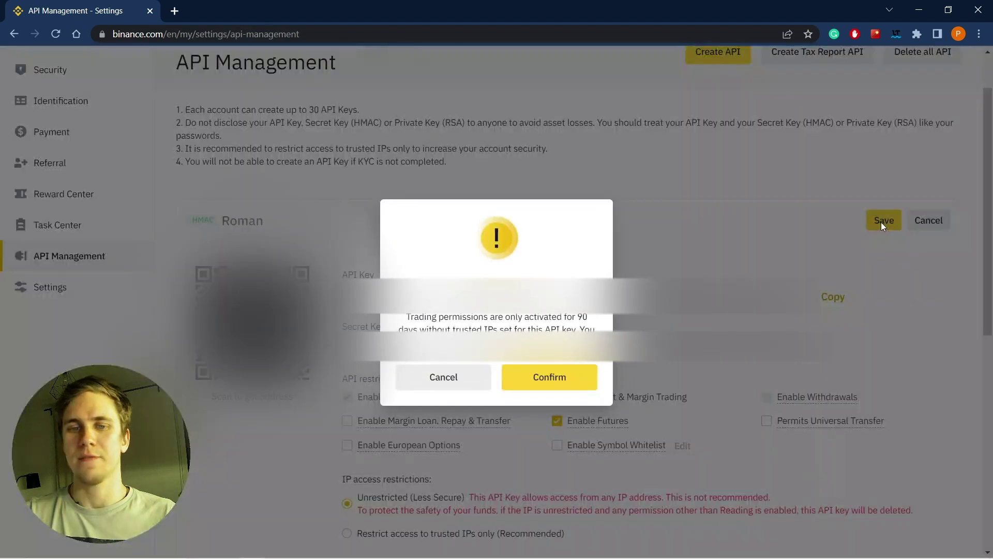
click(542, 385)
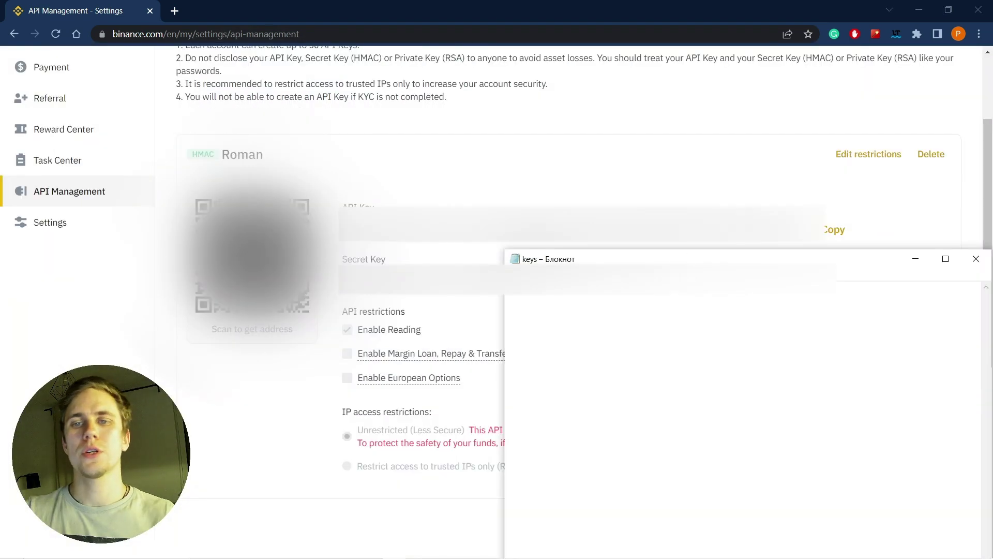
Copy the new API key and switch to the keys text file in Notepad.
click(834, 231)
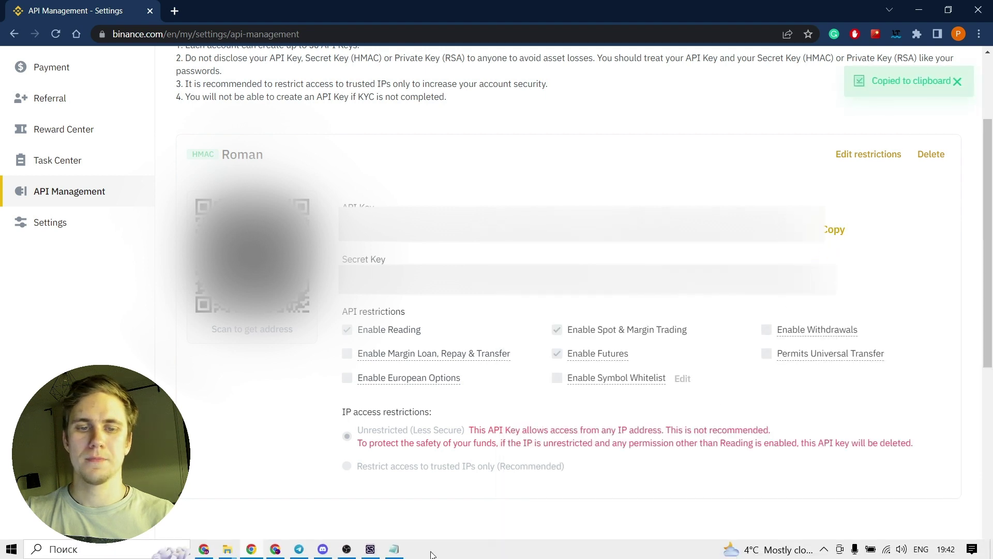
click(394, 549)
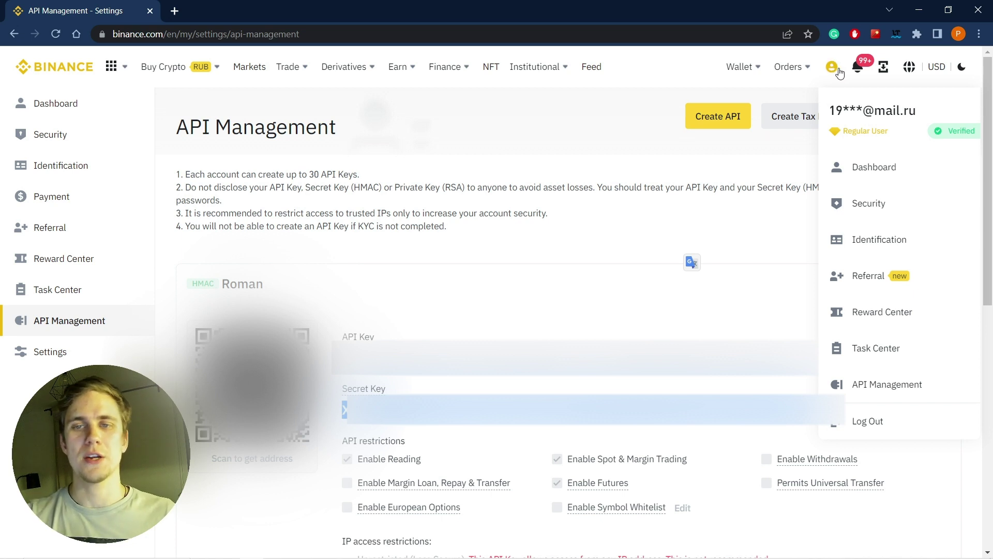
Open the Binance account's Security page to review the two-factor authentication methods.
click(867, 205)
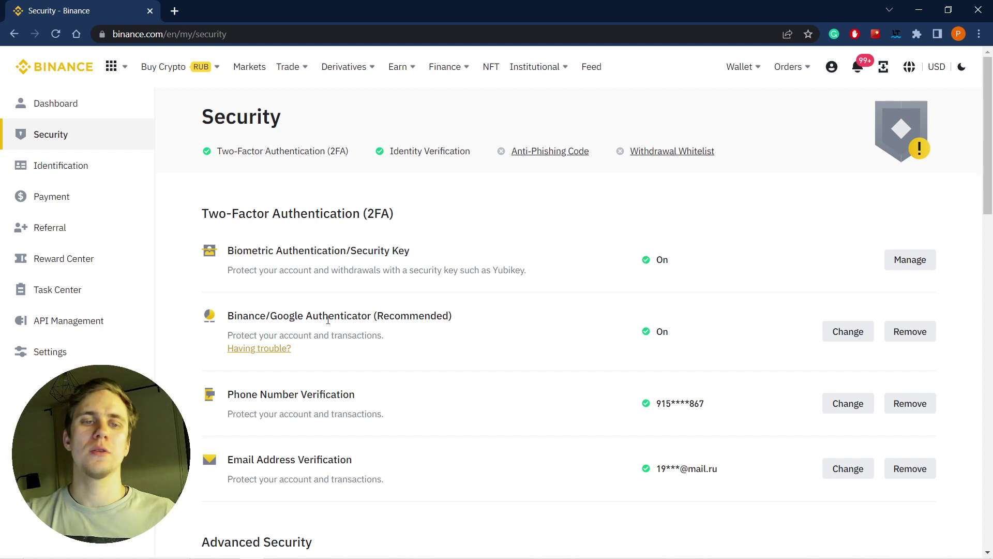
Switch to CScalp and remove the QUIK, Finam: Transaq C-tor M1 and Bitfinex connections in the settings.
key(alt+Tab)
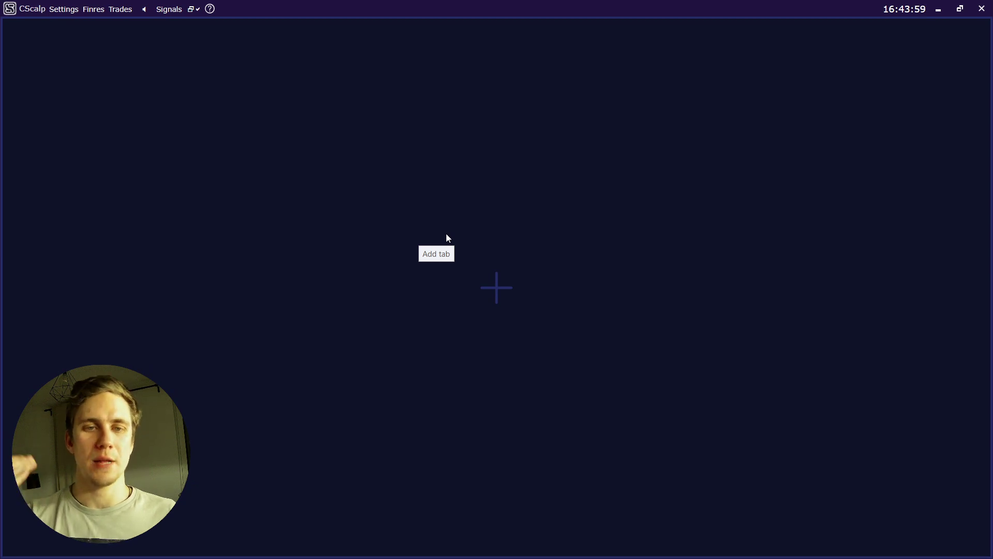
click(64, 9)
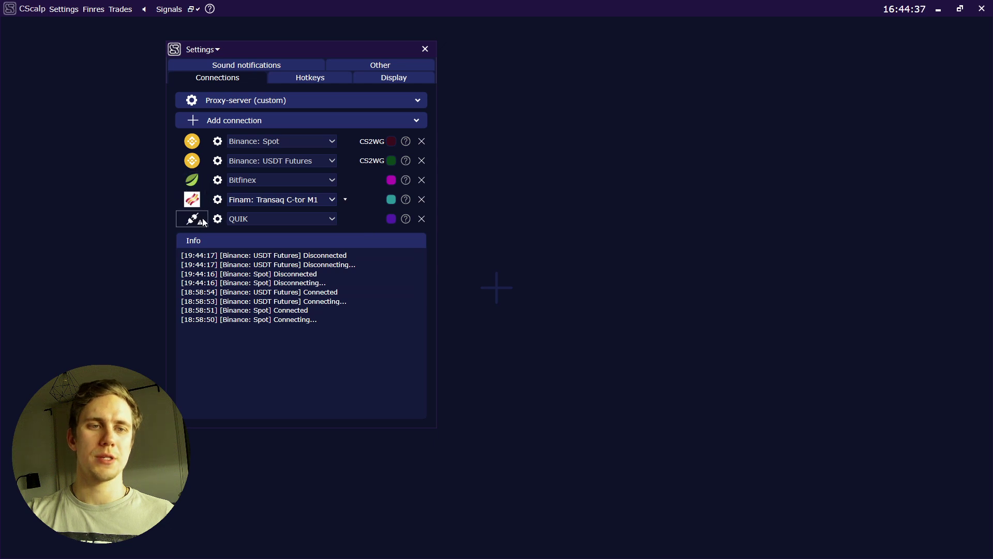
click(423, 219)
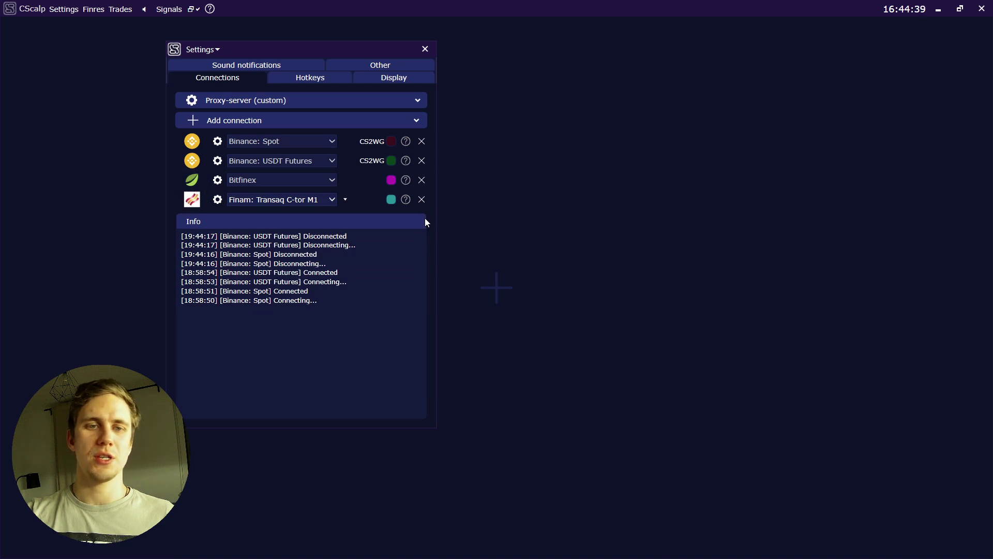
click(421, 199)
click(422, 179)
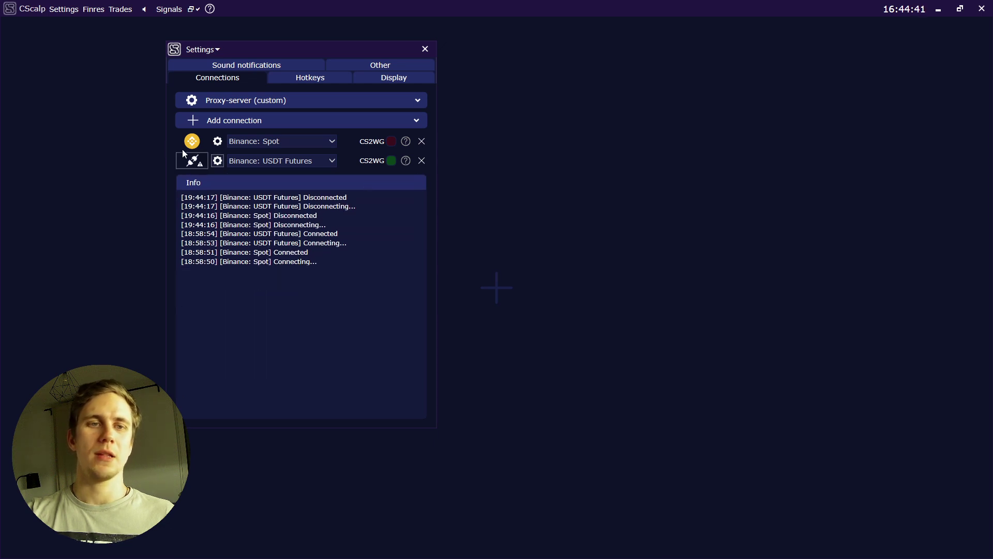
Fill in the API key and API secret of the Binance: Spot connection, keep USDT as base settlement currency, and connect it.
click(218, 143)
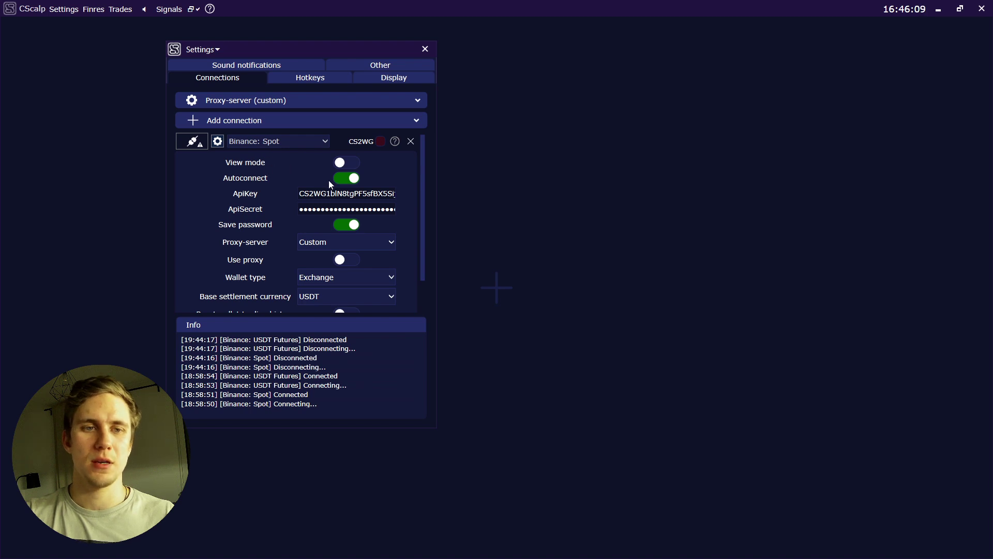
scroll(328, 207, down, 1)
click(344, 266)
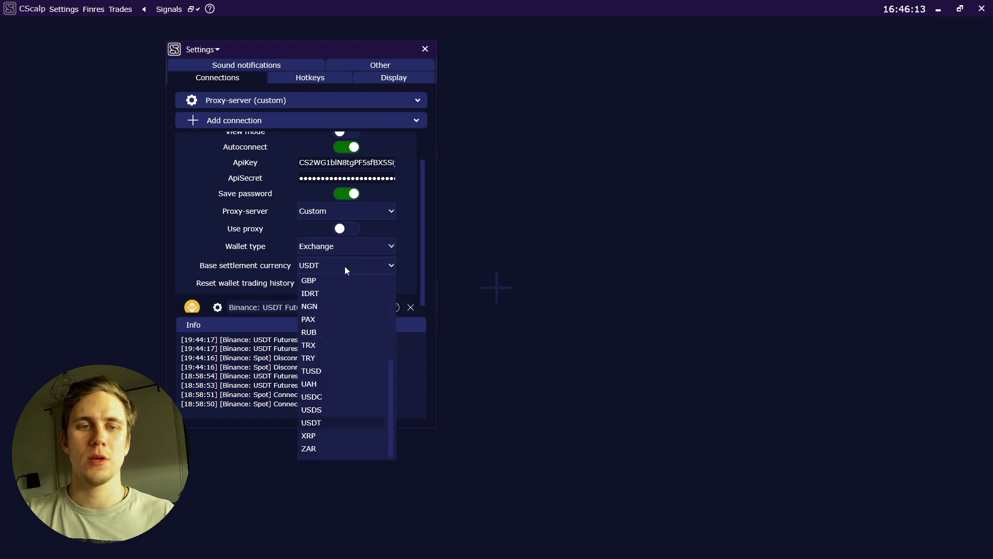
click(345, 266)
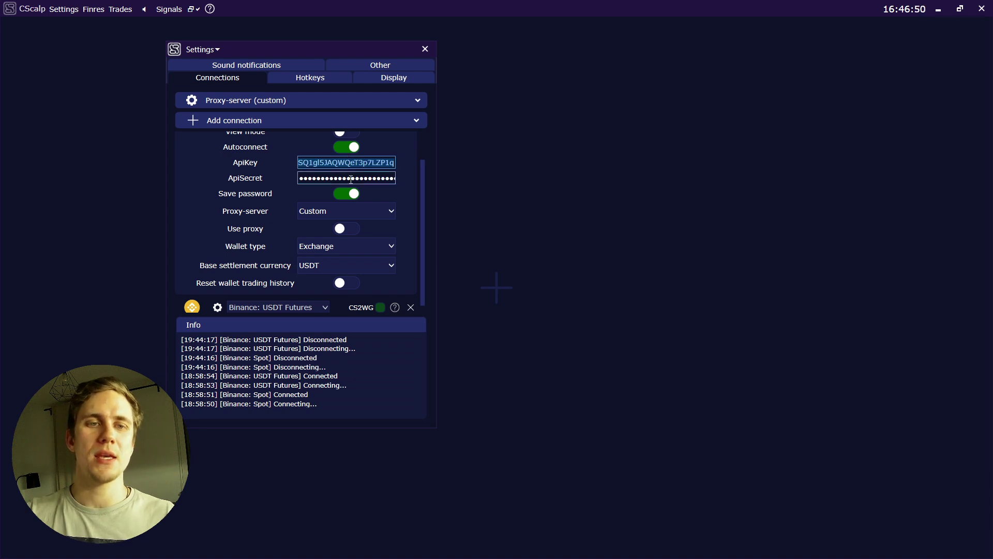
double_click(350, 179)
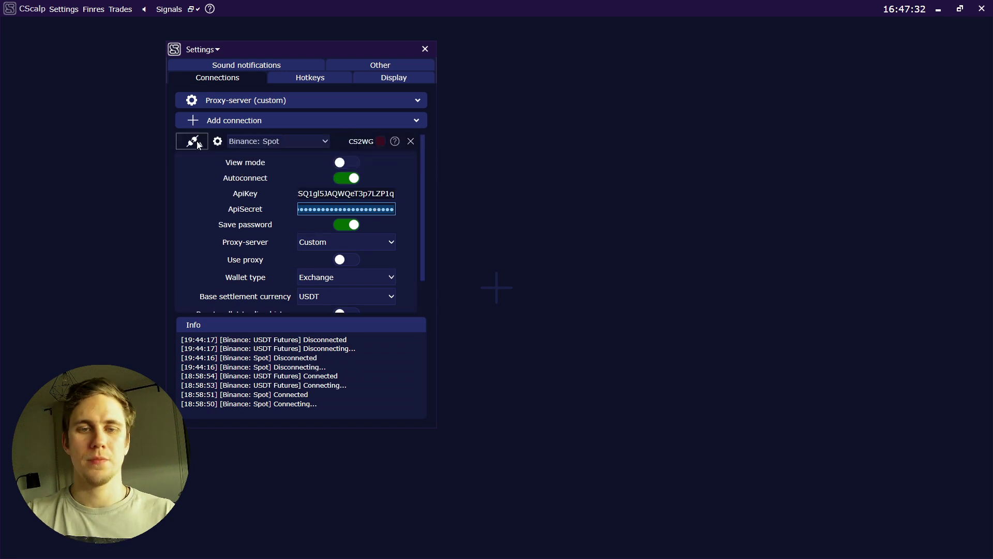
click(288, 367)
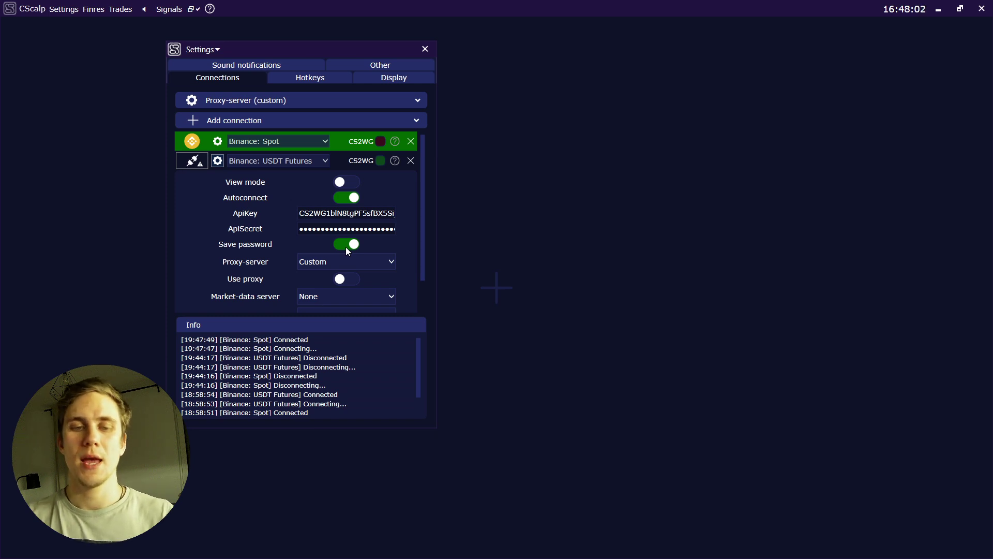
Connect Binance: USDT Futures and collapse its connection settings.
click(192, 160)
click(217, 161)
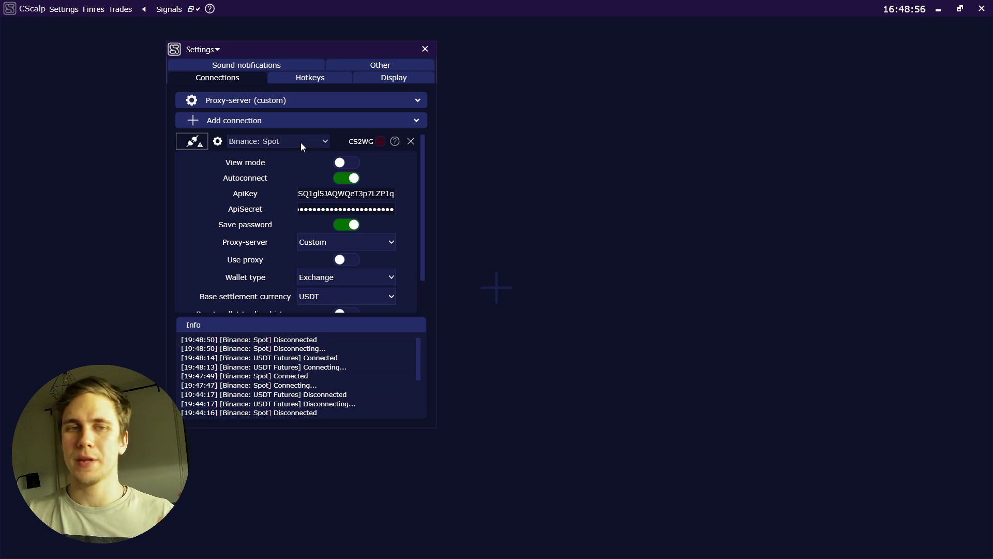
Keep Custom as the proxy server of the Binance: Spot connection, reconnect it, and close the settings window.
click(220, 142)
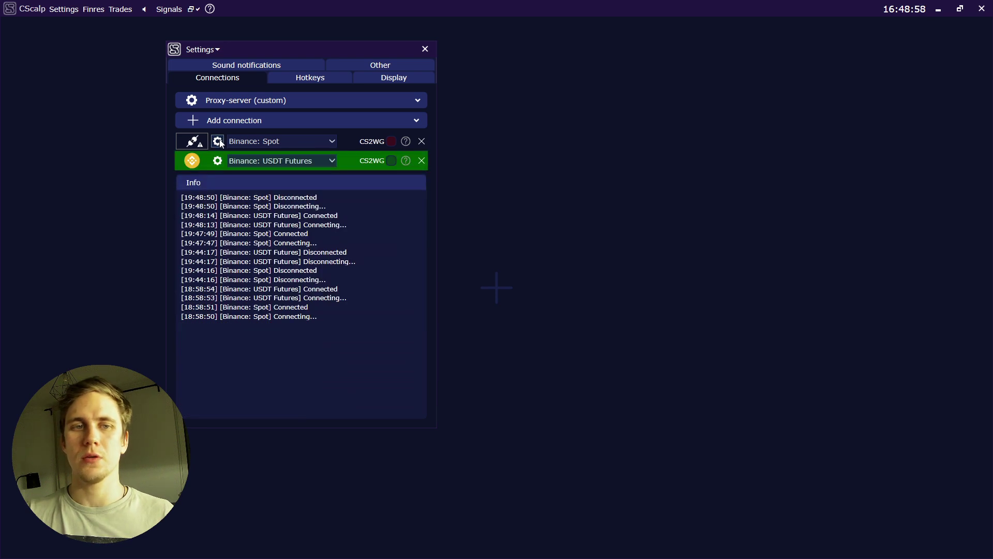
click(219, 142)
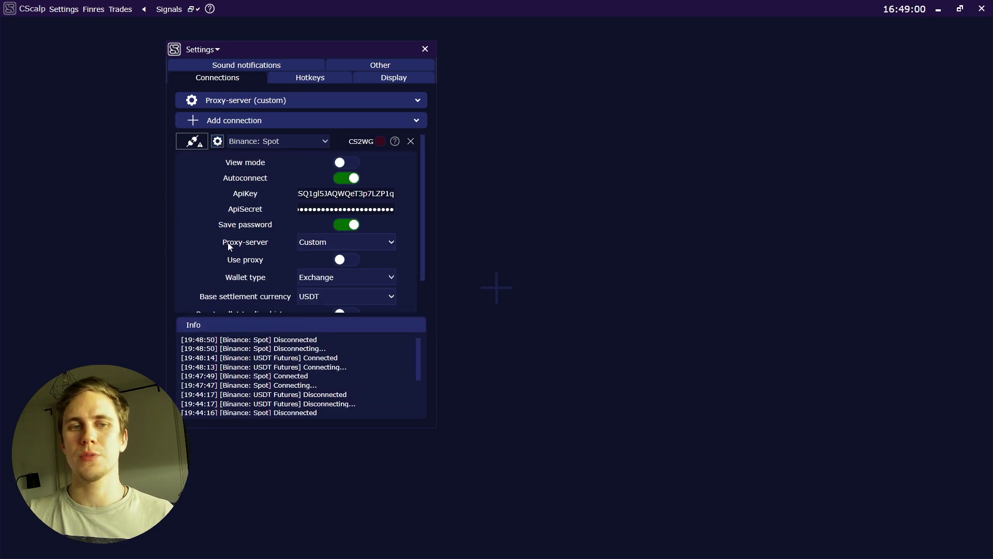
click(362, 243)
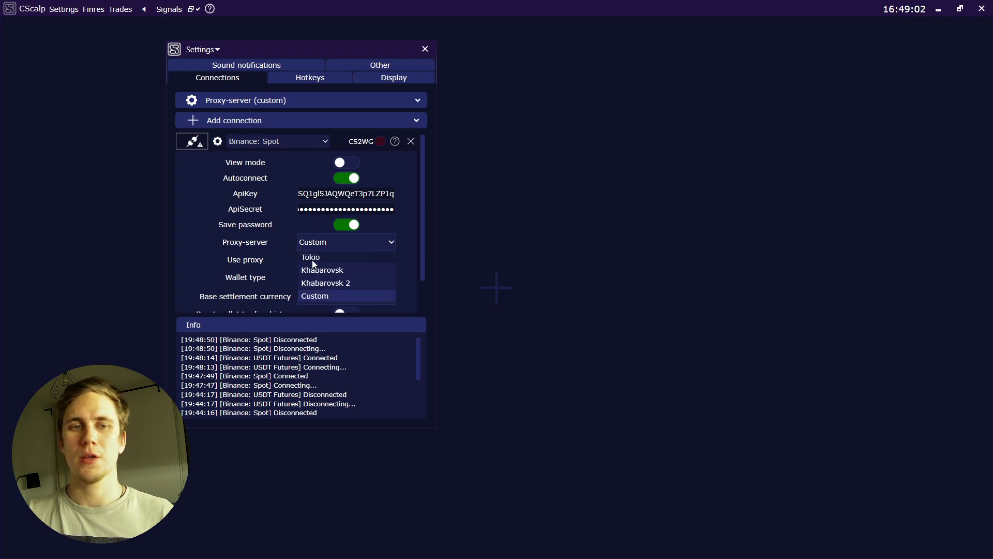
click(325, 297)
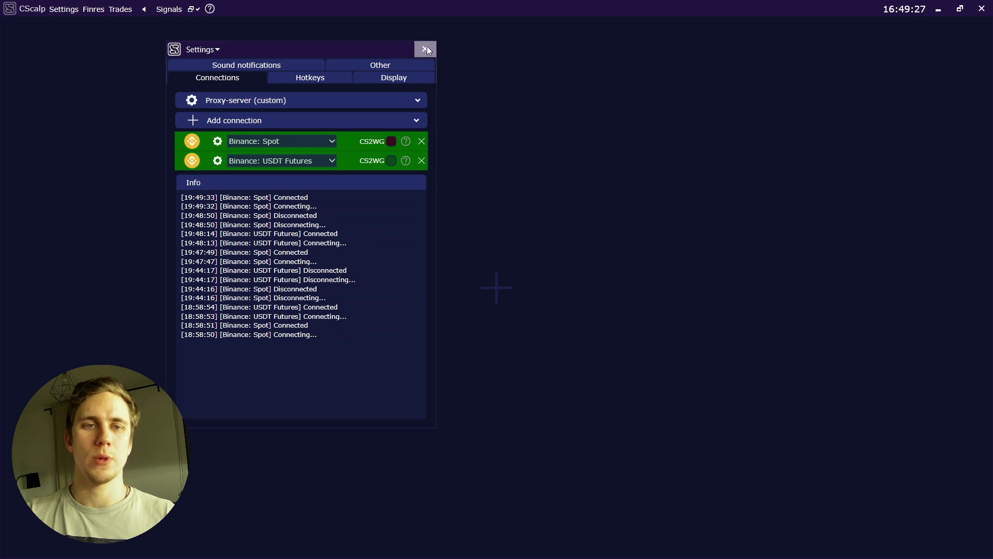
click(427, 49)
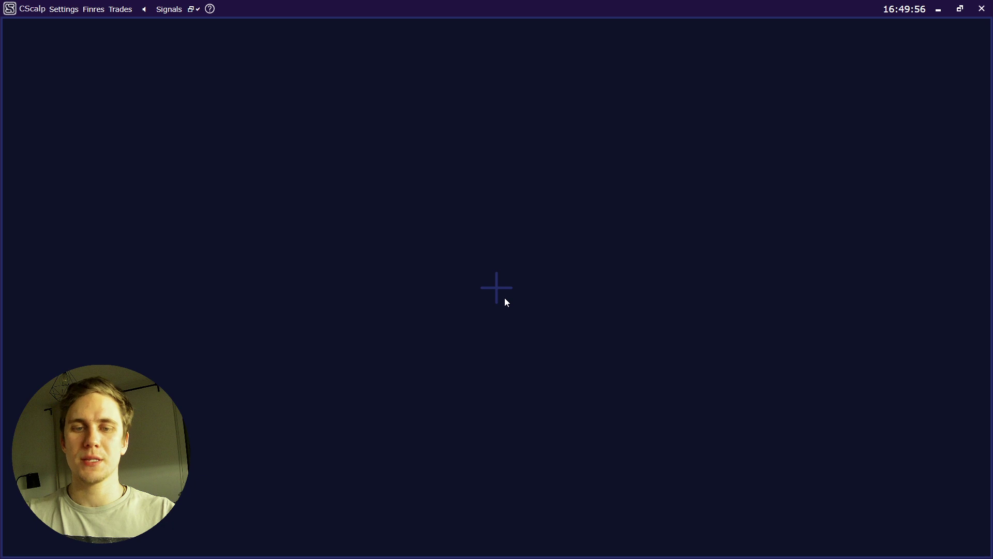
Start the empty workspace with an order book for the BTCUSDT ticker from the Binance: Spot connection.
click(496, 288)
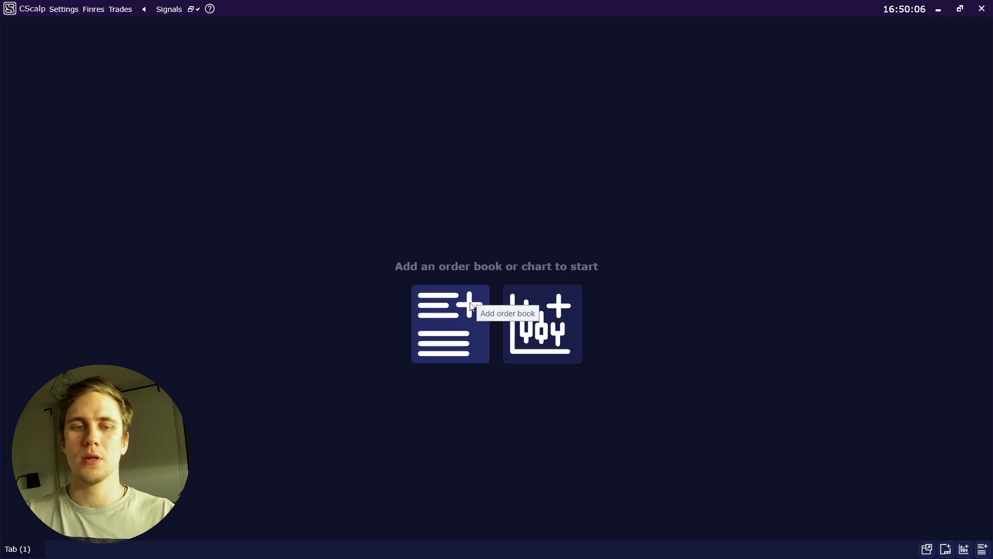
click(471, 306)
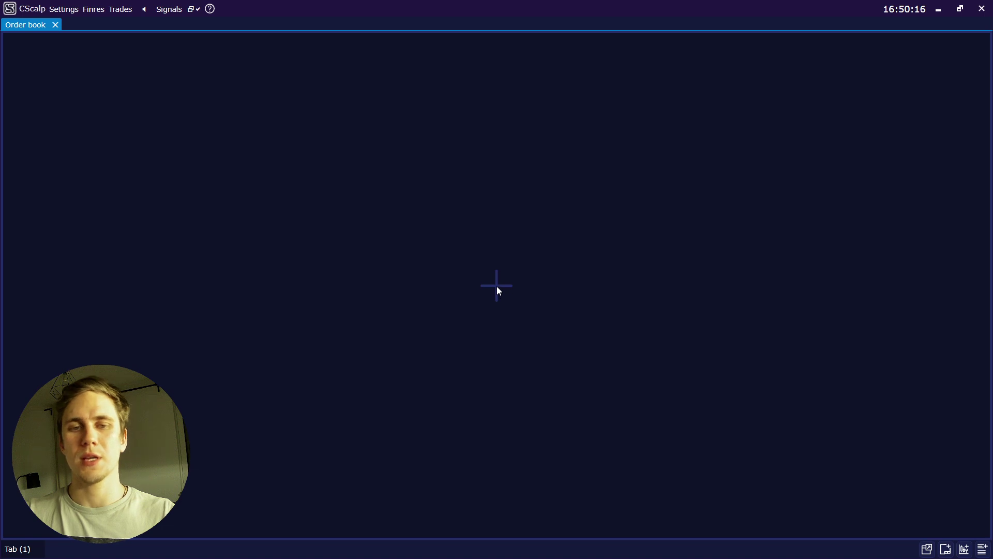
click(498, 288)
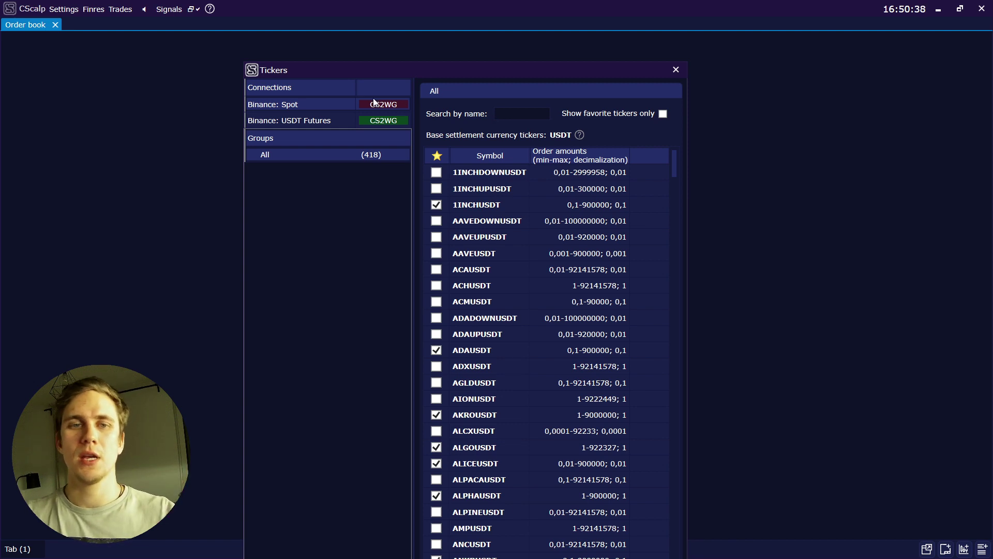
click(330, 106)
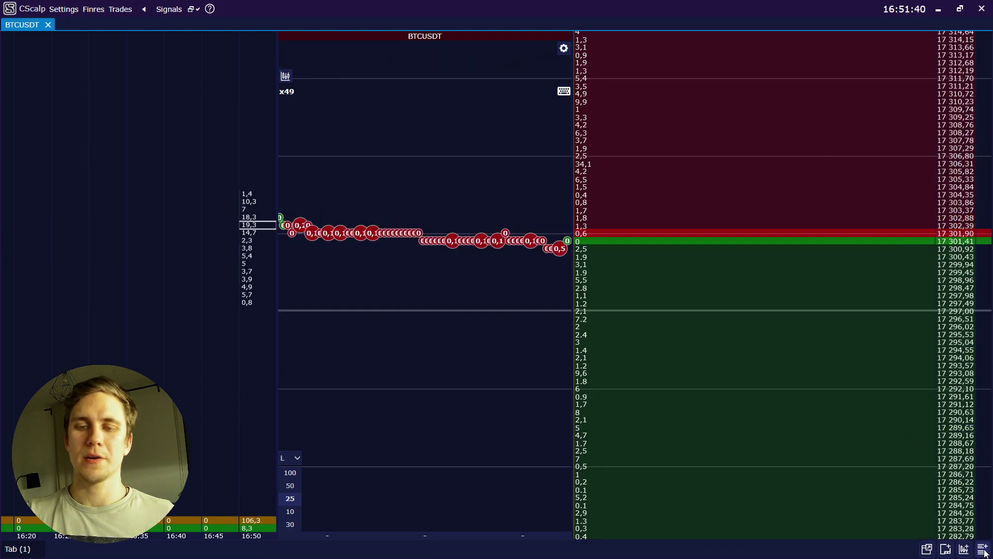
Add a second order book and load the BTCUSDT ticker from Binance: USDT Futures, searching for "btc".
click(984, 553)
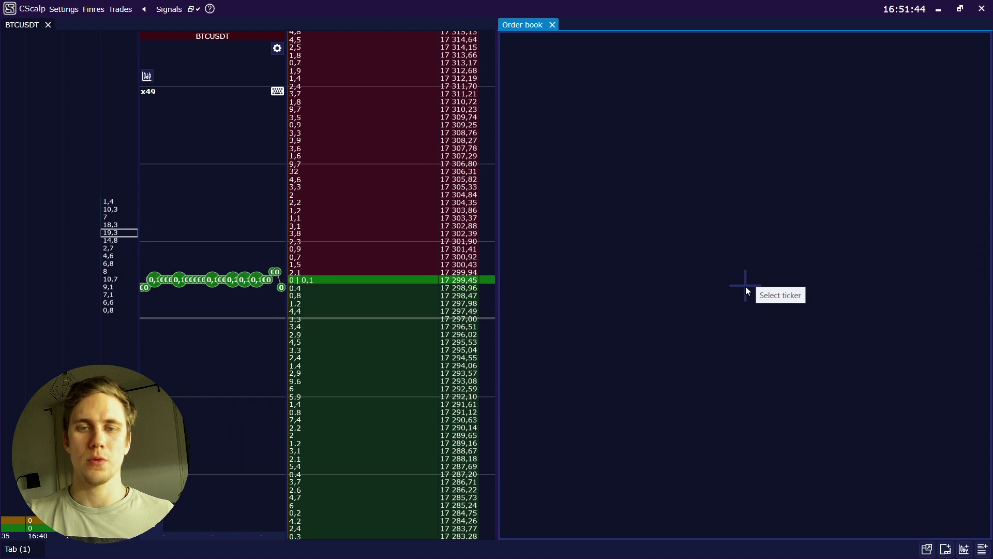
click(746, 286)
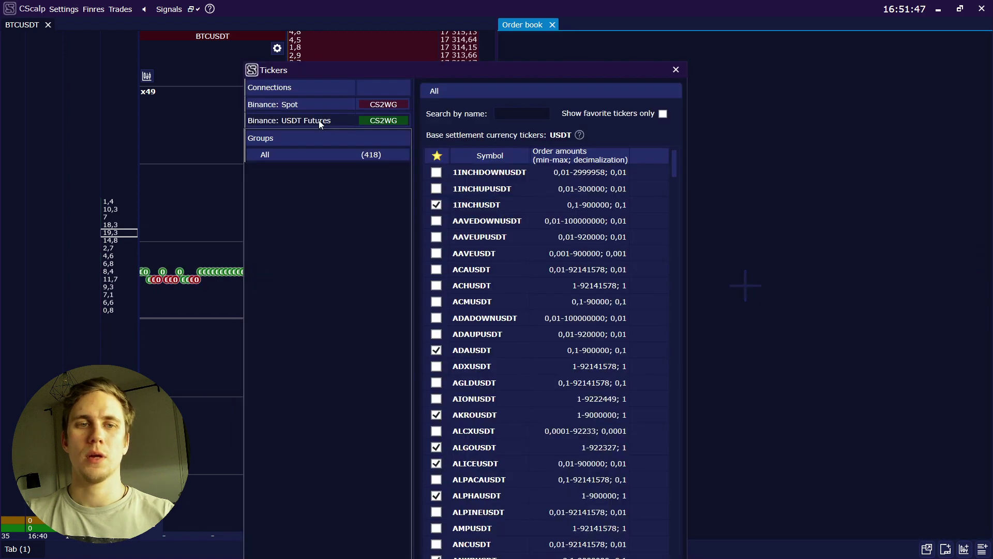
click(319, 120)
click(516, 115)
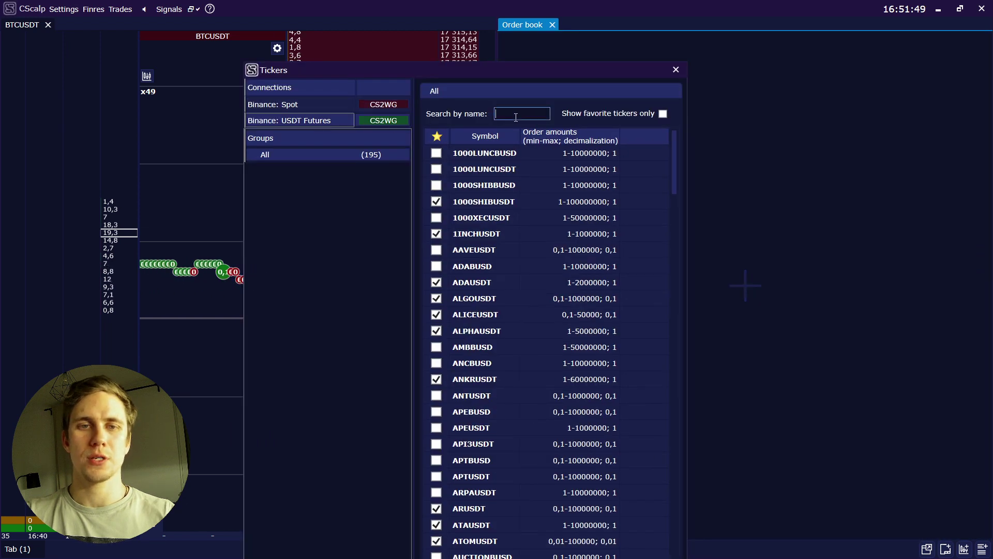
text(btc)
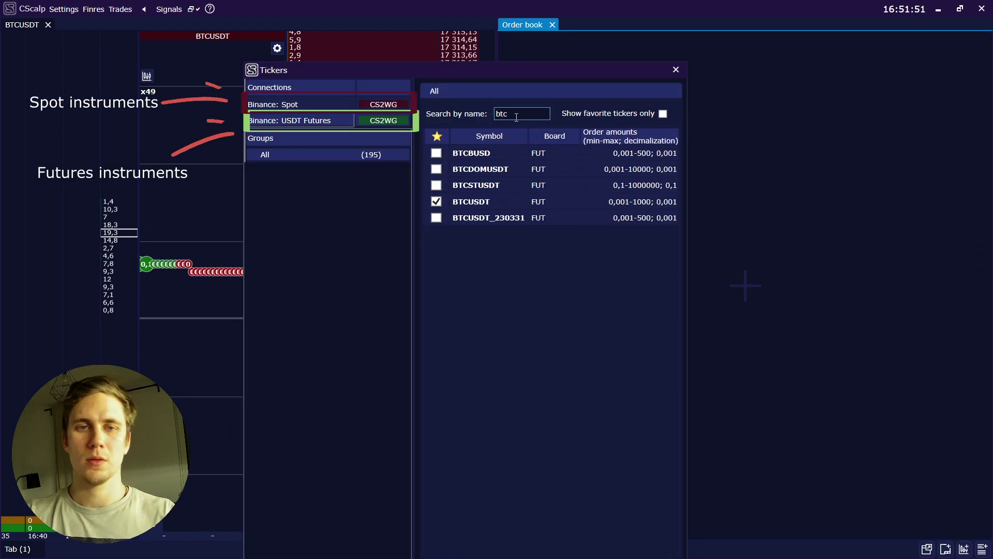
double_click(481, 202)
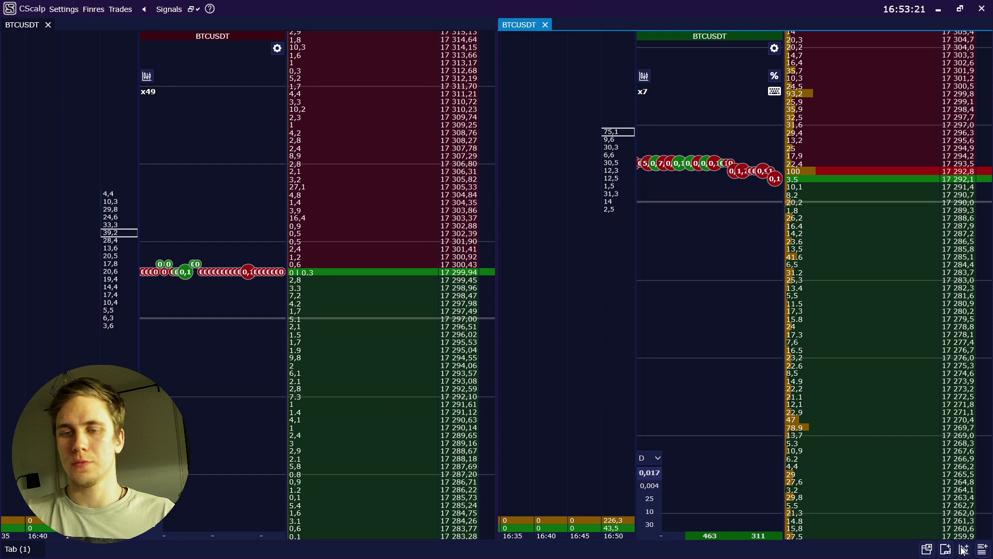
Add a chart window and load the BTCUSDT ticker from Binance: Spot into it, searching for "btc".
click(964, 550)
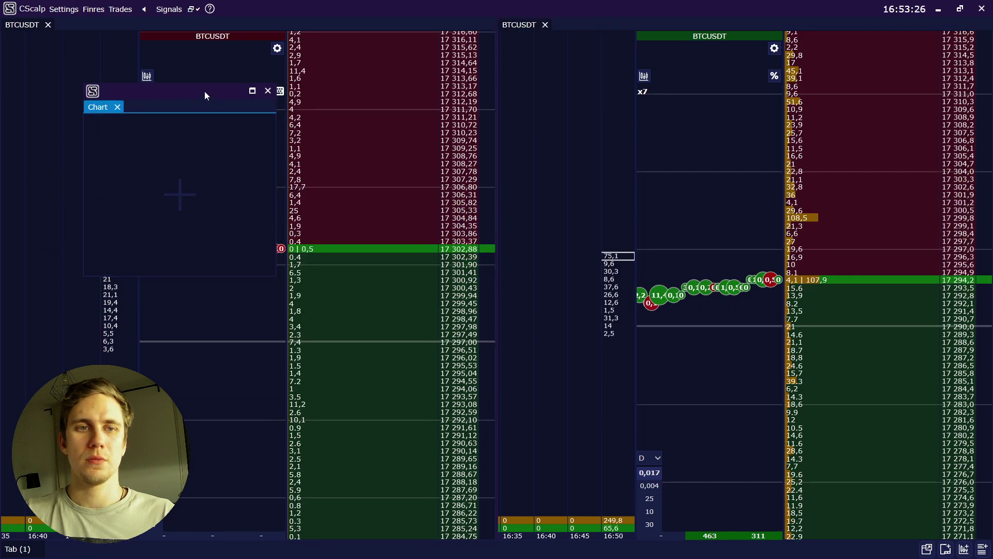
drag(205, 96, 729, 147)
click(708, 248)
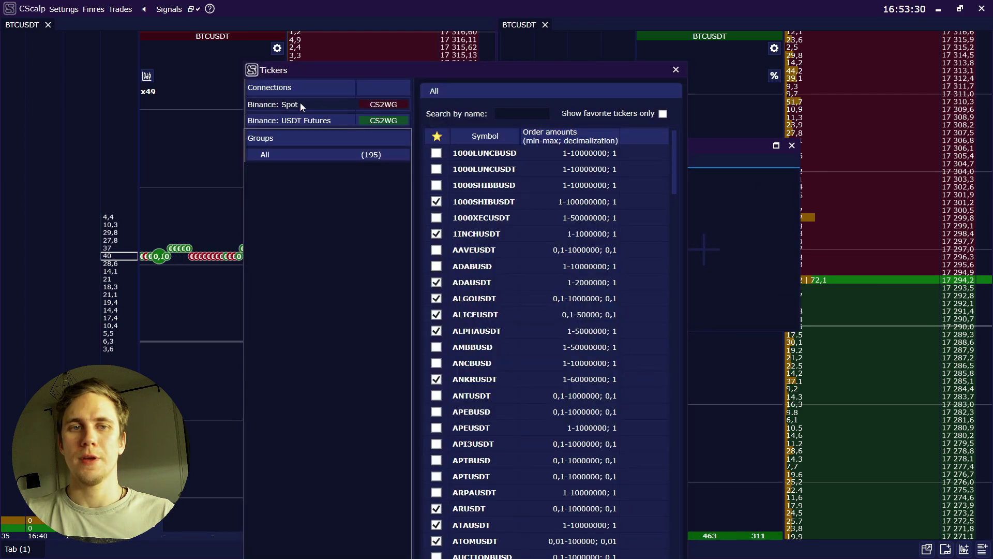
click(301, 106)
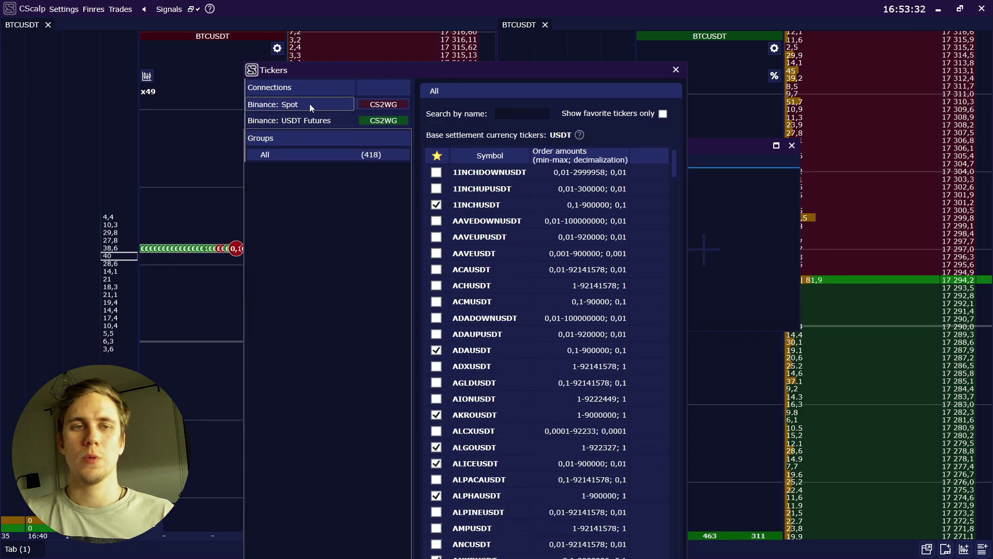
click(531, 114)
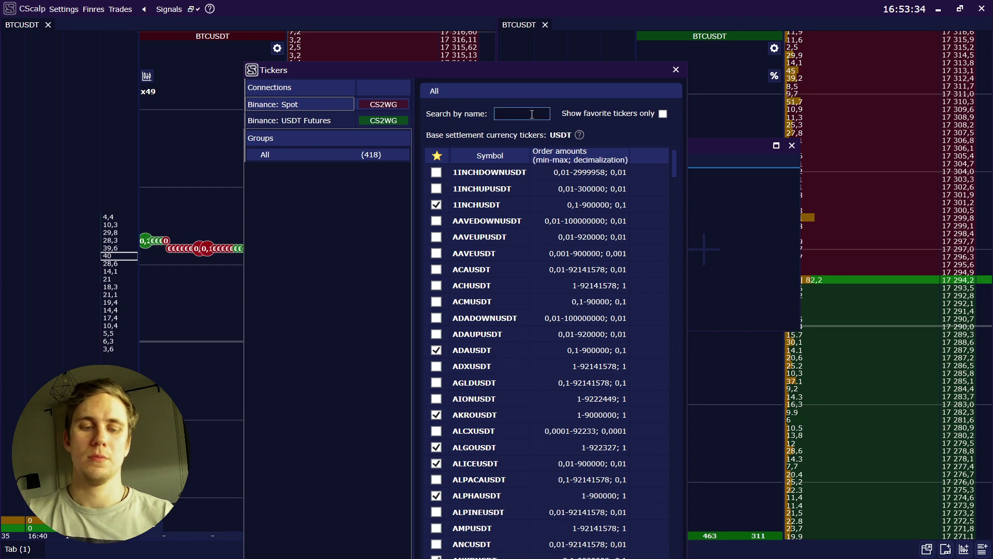
text(btc)
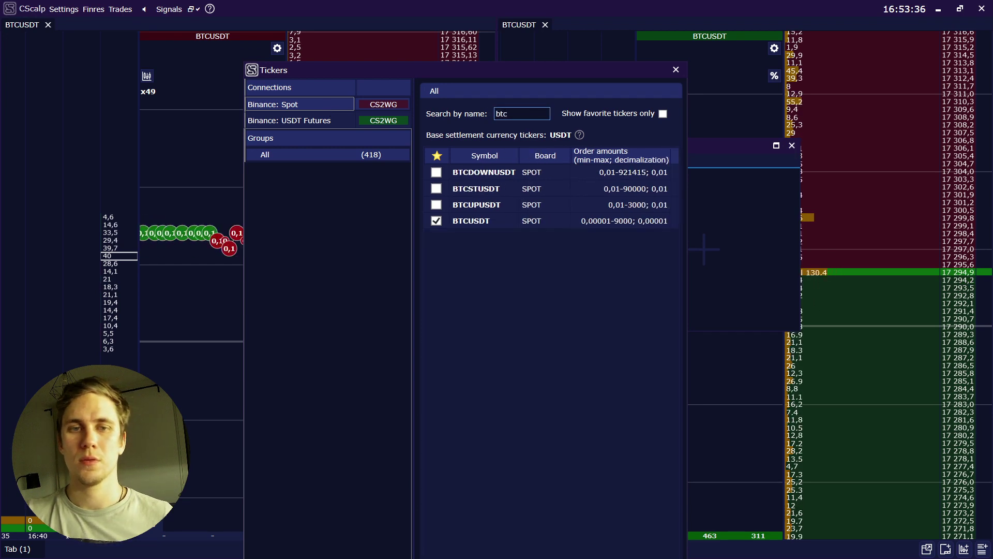
double_click(530, 222)
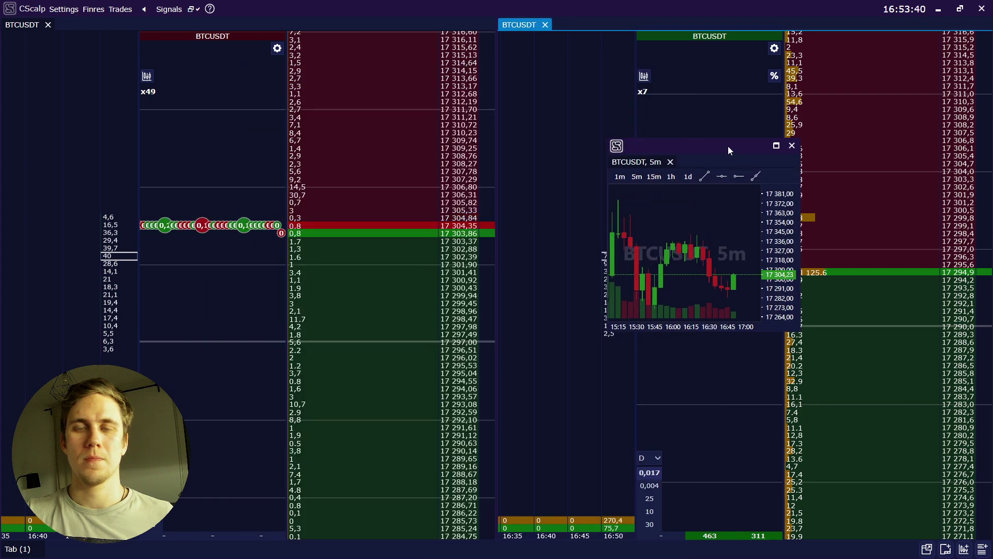
Dock the BTCUSDT 5m chart beneath the spot order book and adjust the split between them.
drag(728, 145, 285, 185)
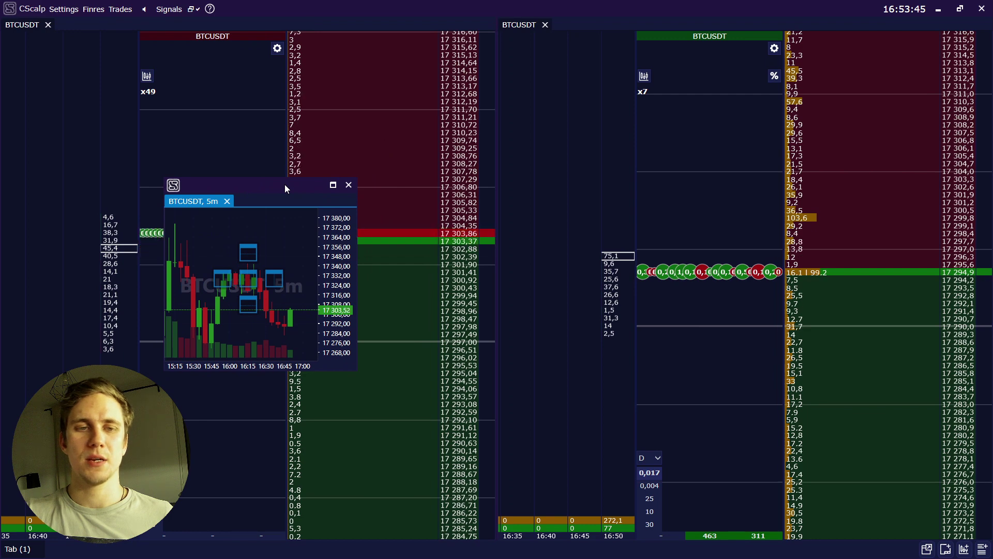
mouse_move(285, 184)
mouse_down()
mouse_move(259, 240)
mouse_move(275, 176)
mouse_up()
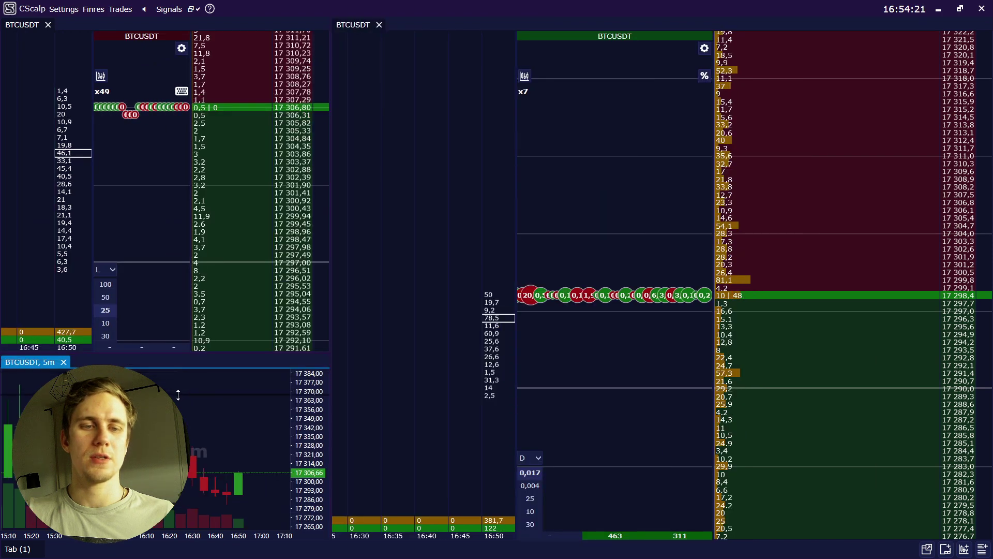
drag(178, 395, 178, 406)
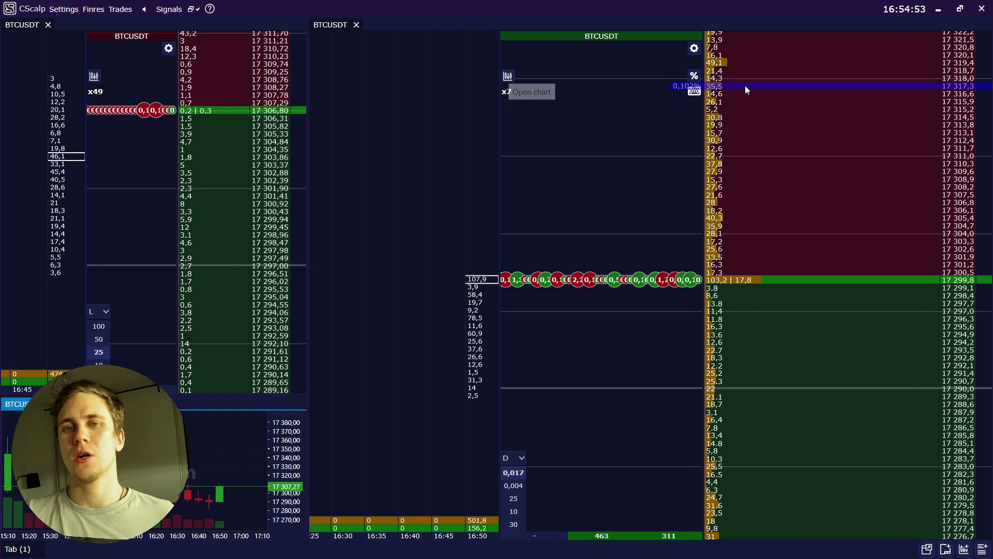
Open the futures order book's chart beneath it and resize the panels to roughly match the spot side.
click(509, 76)
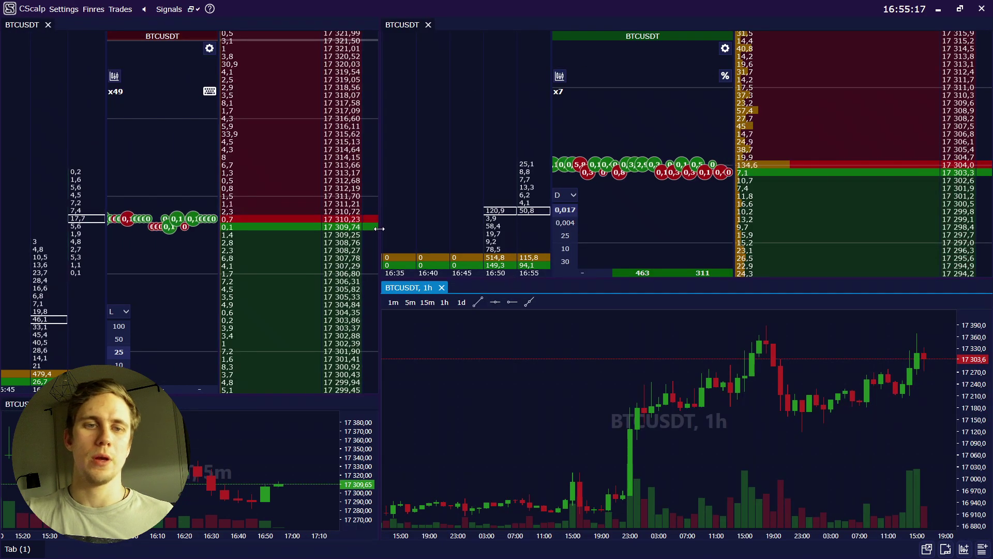
drag(381, 261, 494, 261)
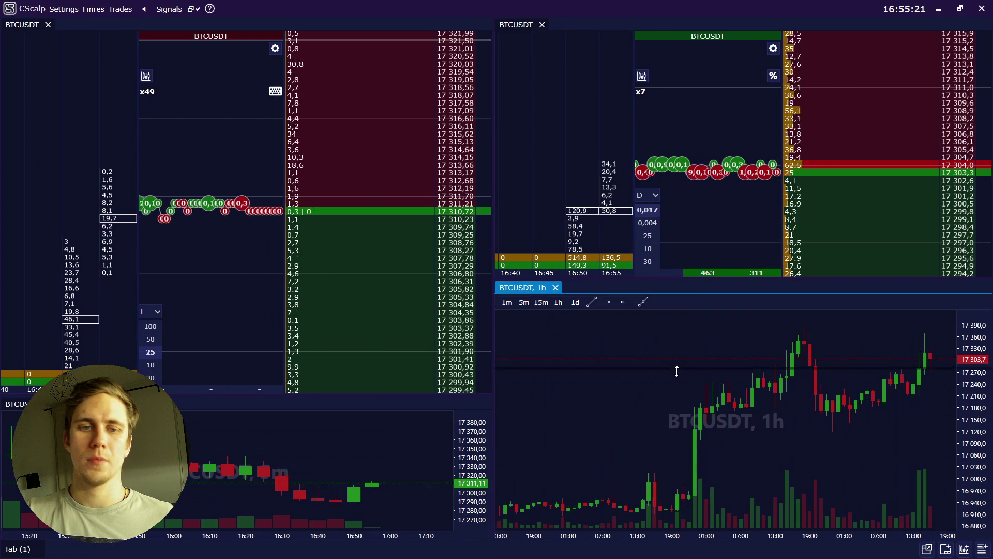
drag(680, 396, 681, 394)
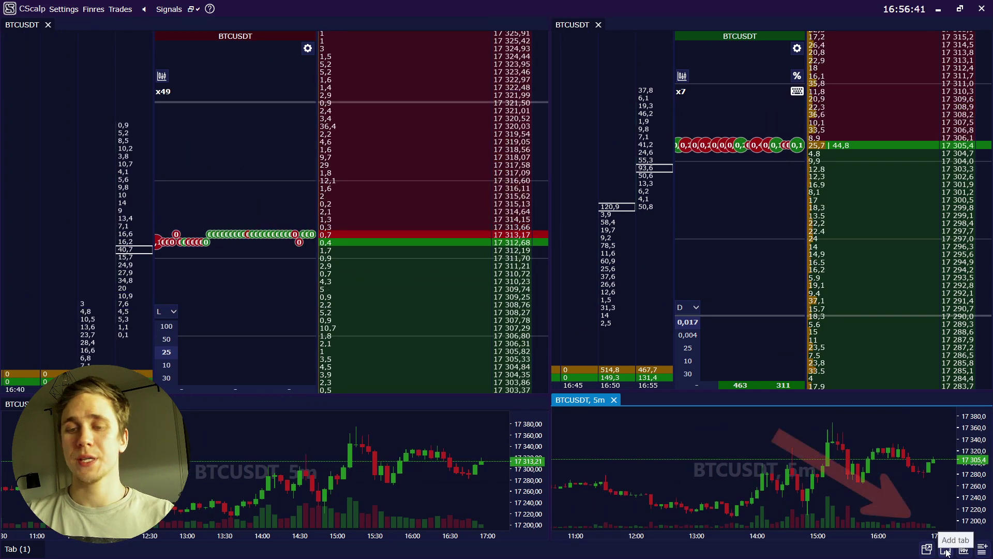
Add a second workspace tab with an order book for ETHUSDT from Binance: Spot, searching for "eth".
click(946, 552)
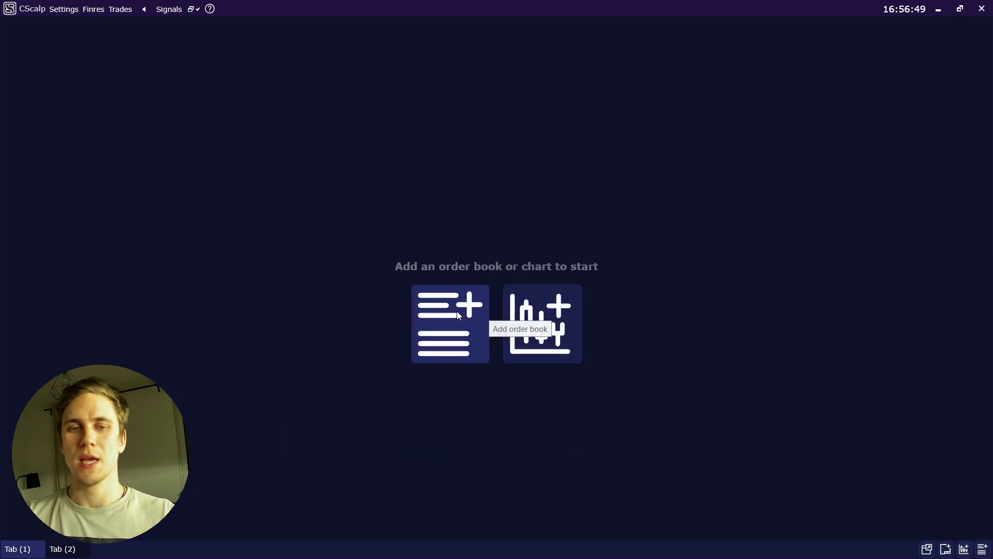
click(457, 311)
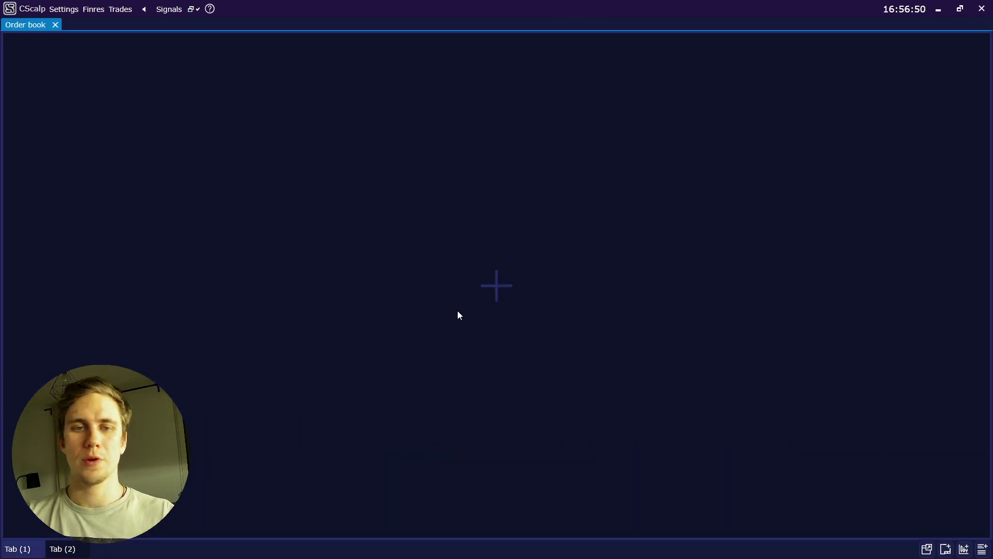
click(495, 285)
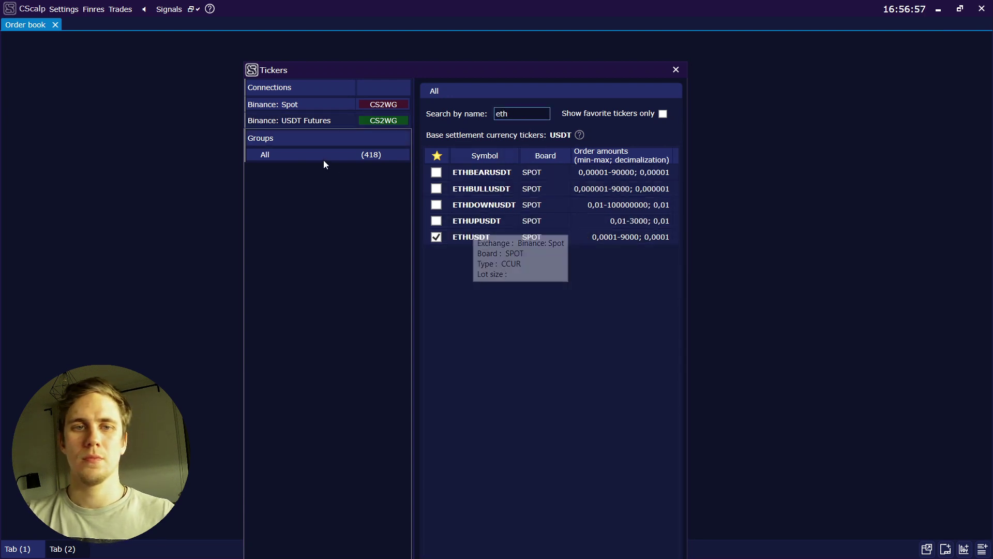
double_click(529, 237)
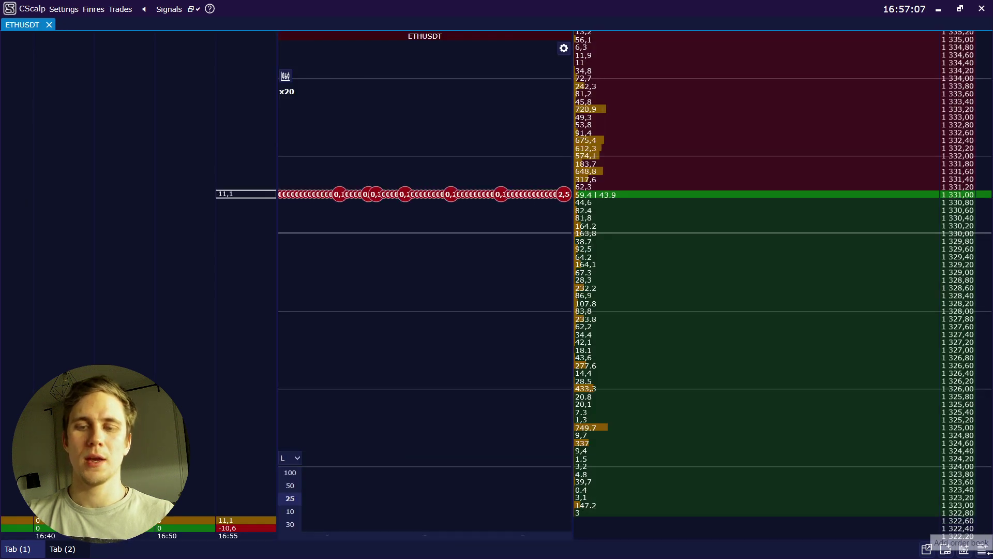
Add an ETHUSDT order book from Binance: USDT Futures, and dock the ETHUSDT 5m chart beneath the spot order book.
click(982, 549)
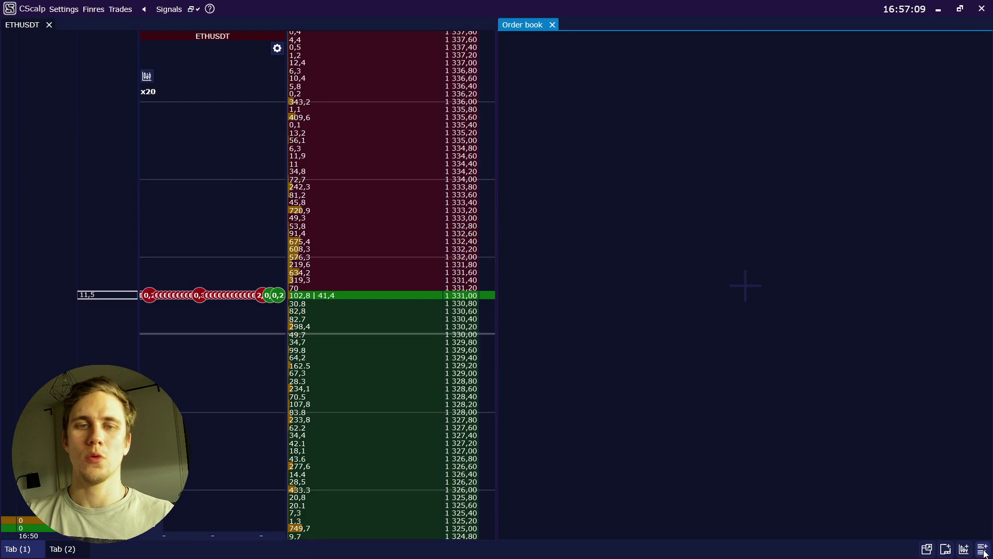
click(746, 286)
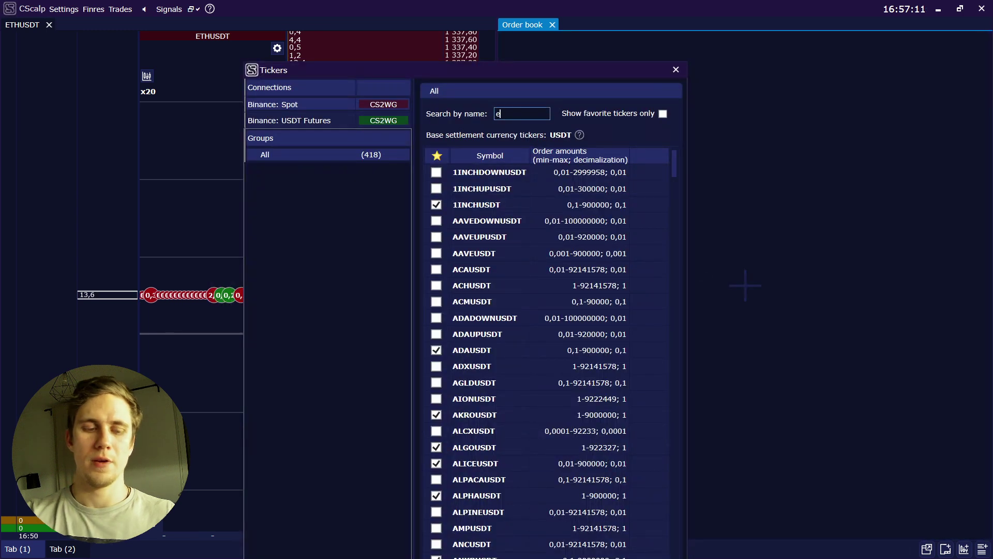
click(314, 123)
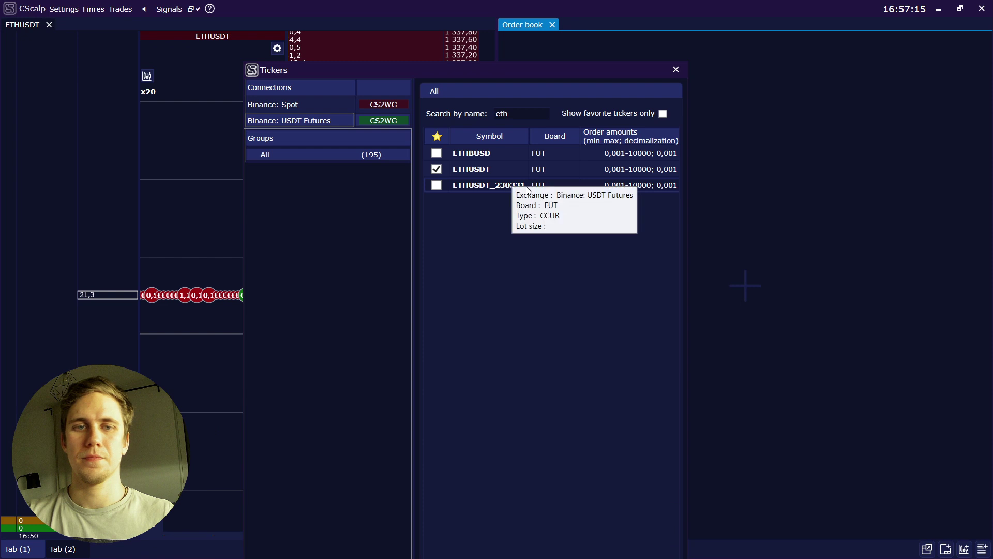
double_click(542, 169)
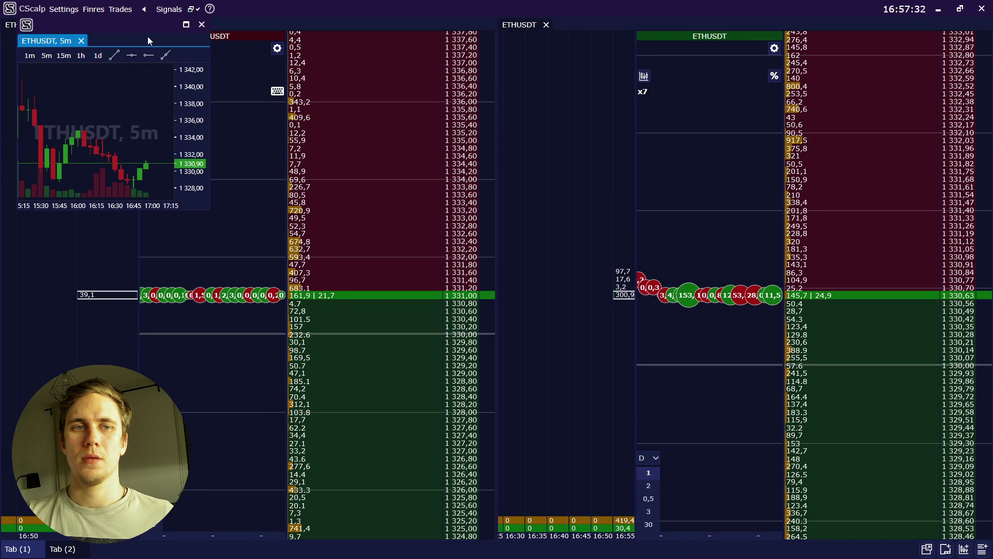
drag(129, 24, 244, 308)
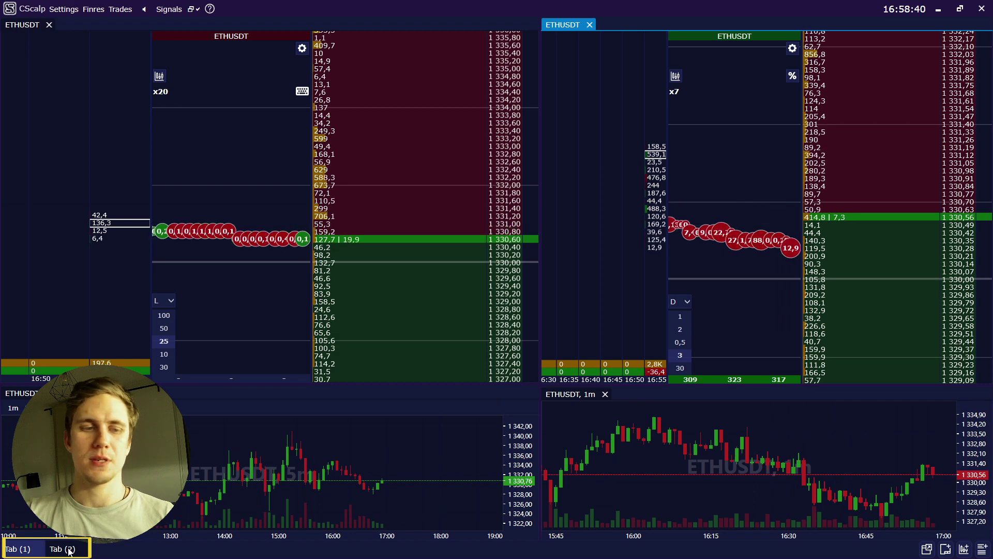
Switch between the two workspace tabs and rename them BTC and ETH.
click(20, 550)
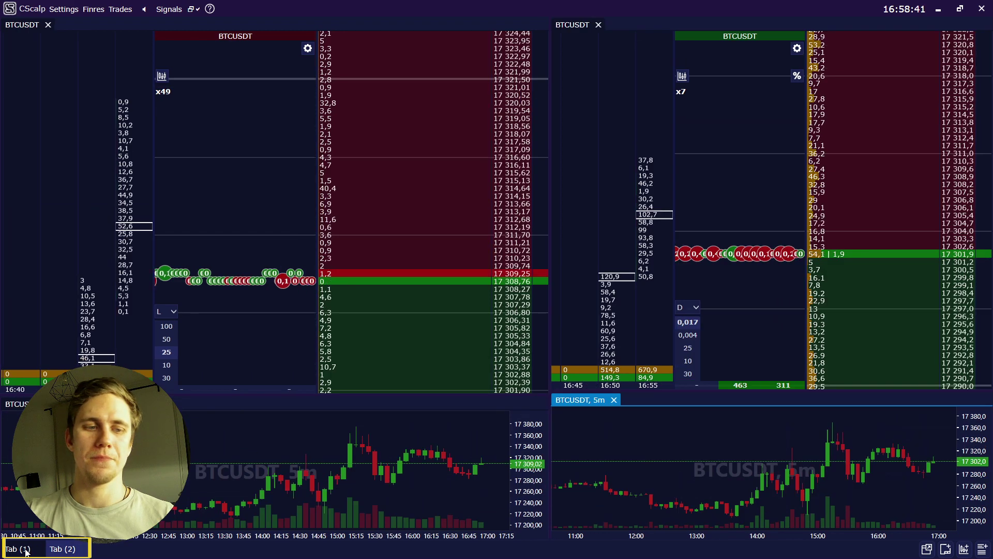
click(72, 550)
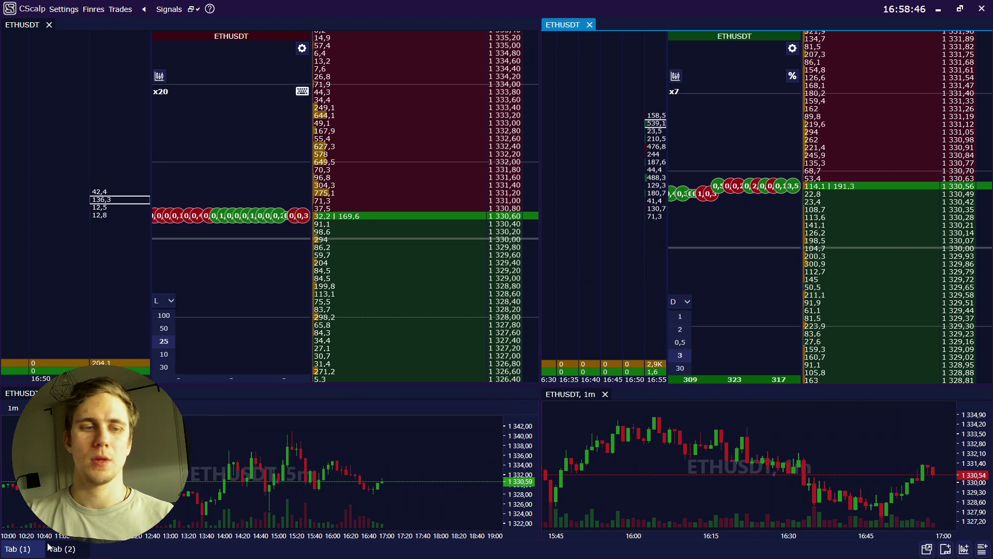
right_click(22, 550)
click(57, 537)
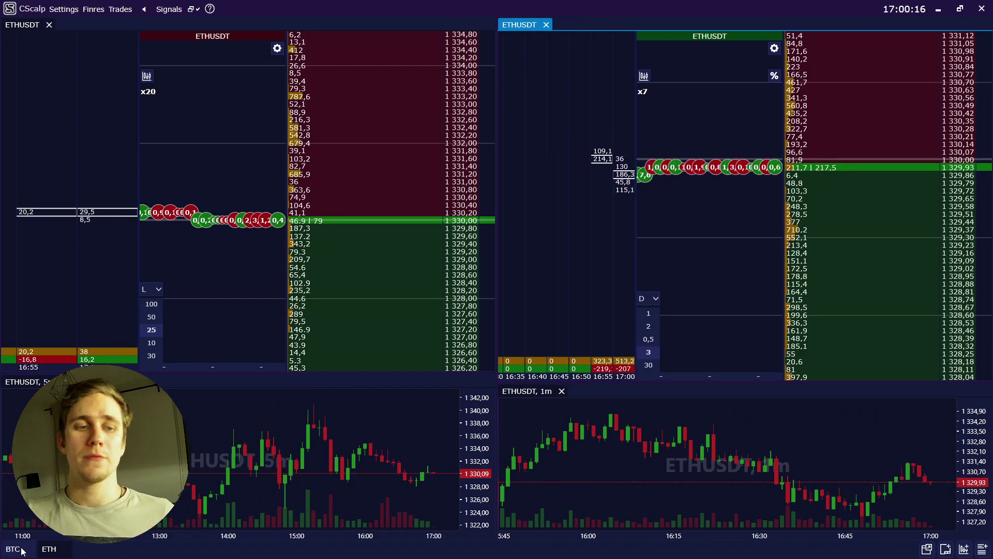
View the layouts of the BTC and ETH tabs, ending on the ETHUSDT futures order book.
click(23, 551)
click(52, 549)
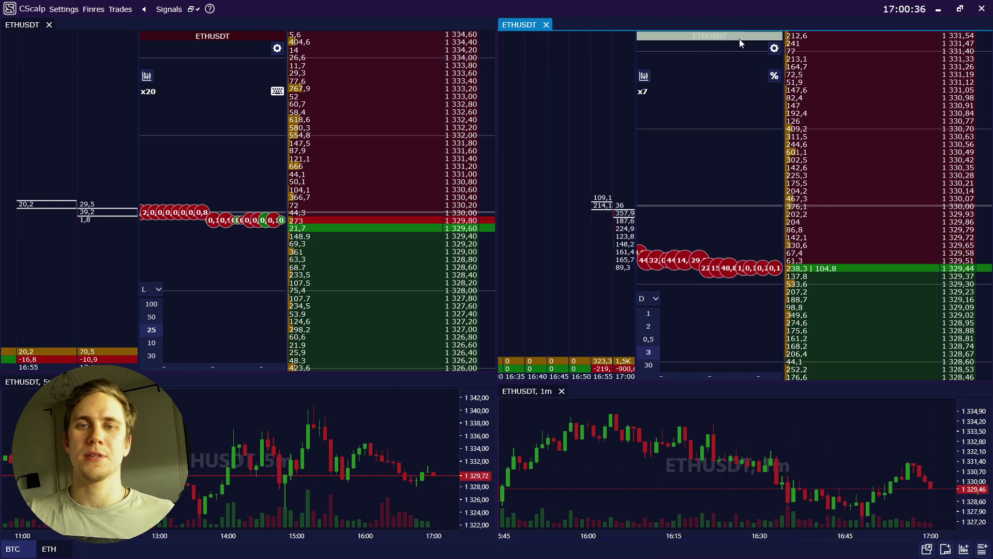
click(669, 44)
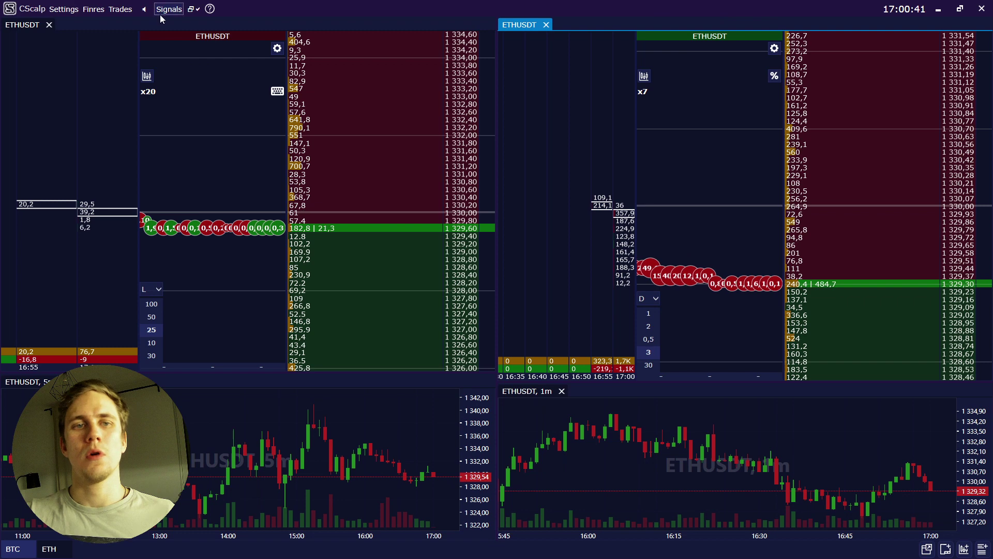
Try adding a separate empty workspace window and move it higher up.
click(100, 26)
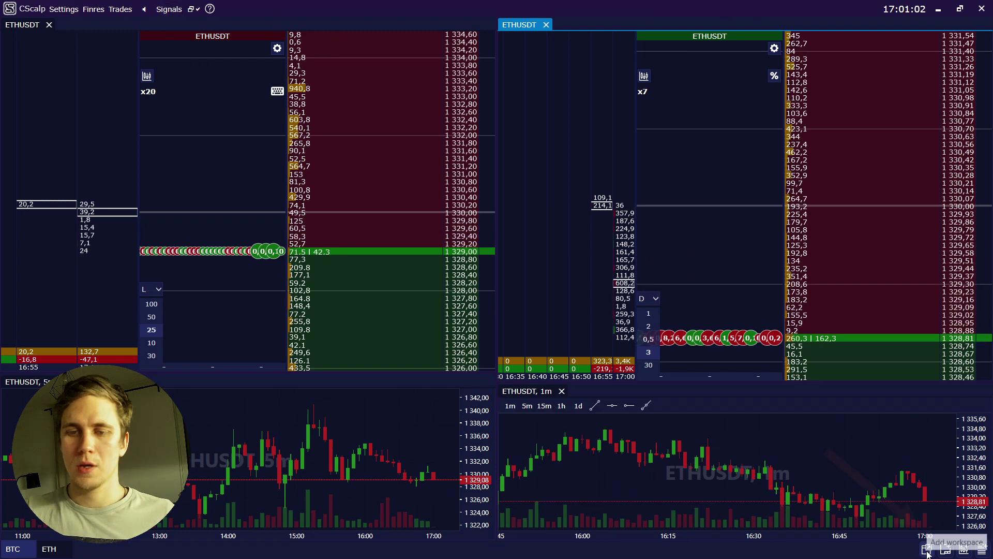
click(926, 549)
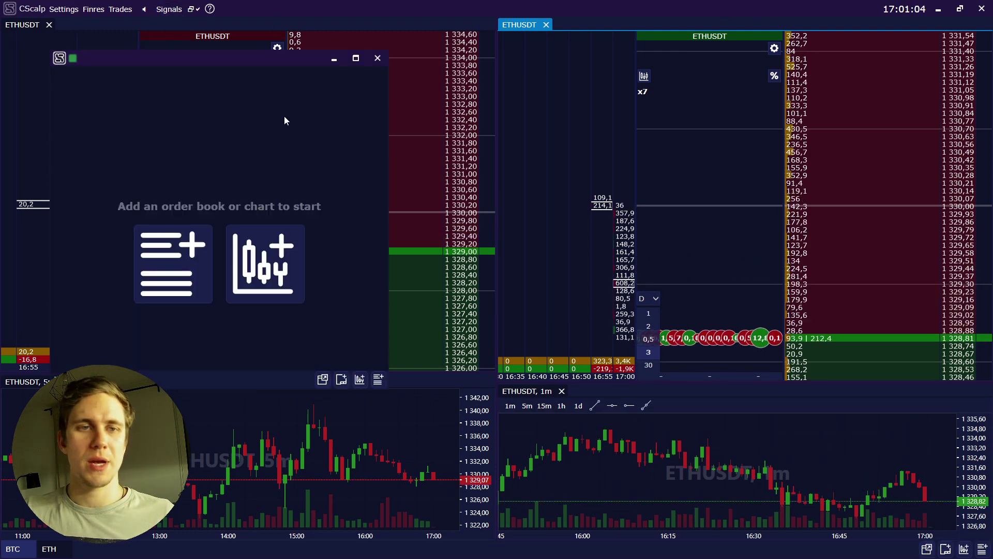
drag(256, 57, 216, 36)
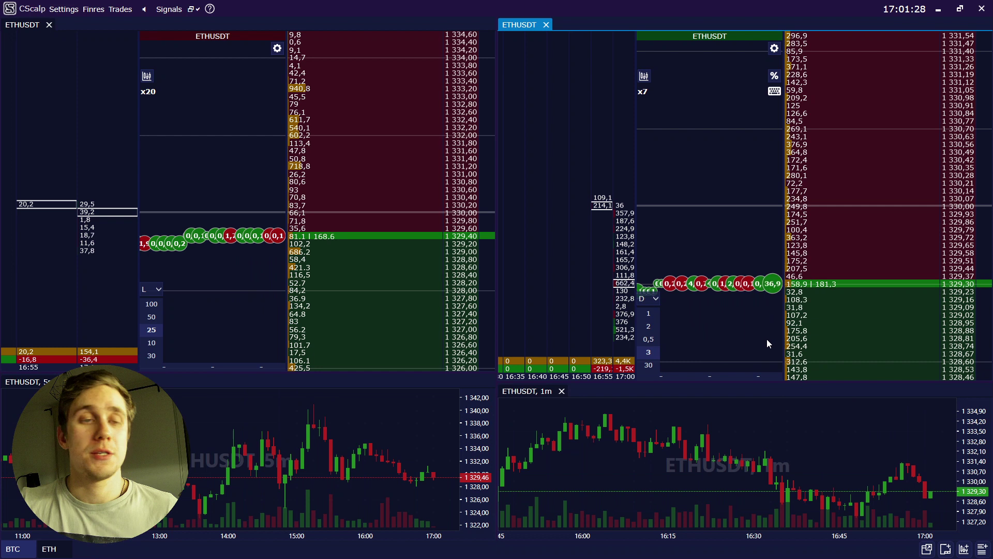
View the line notifications list and close it.
click(143, 12)
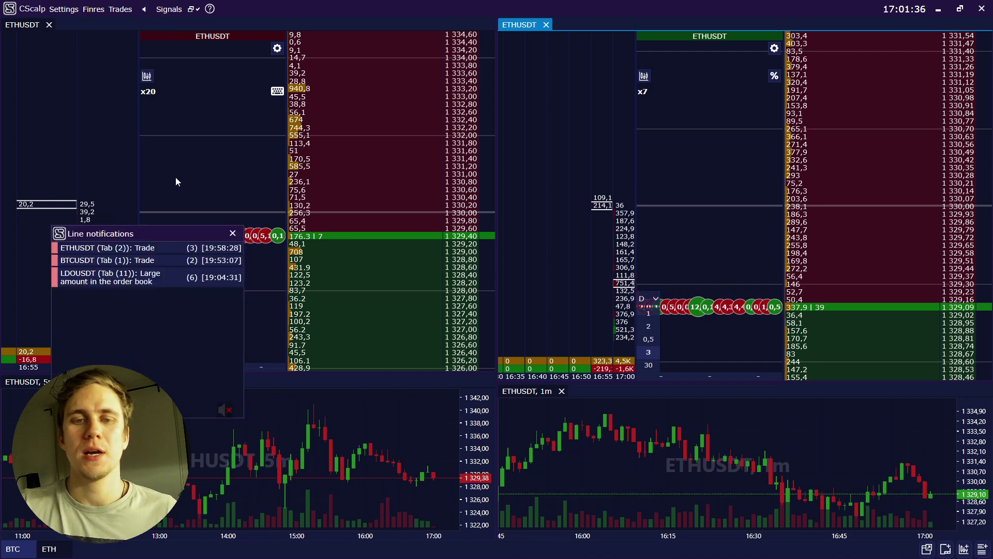
click(231, 235)
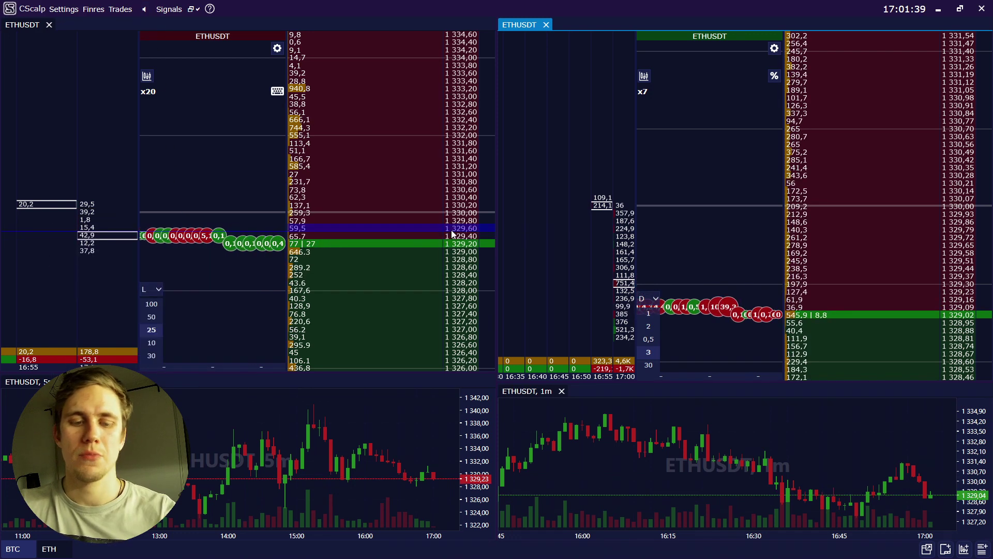
Place signal levels at 1 330,28 and 1 329,58 in the ETHUSDT futures order book.
key(k)
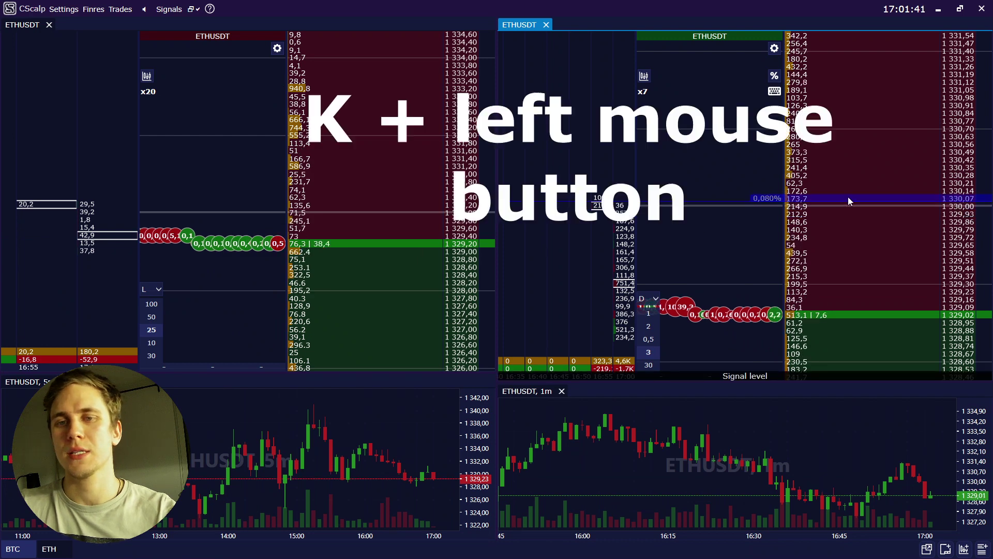
click(856, 178)
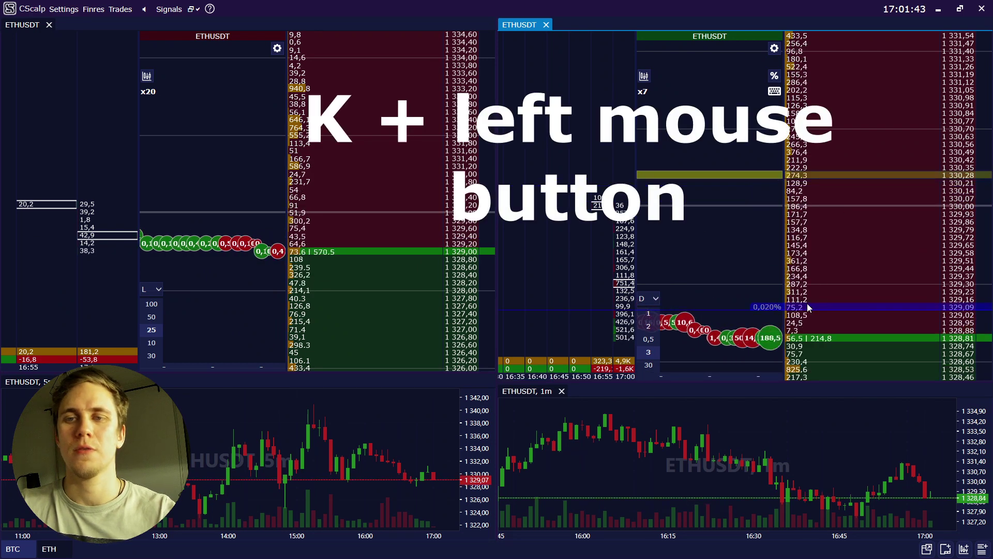
click(802, 254)
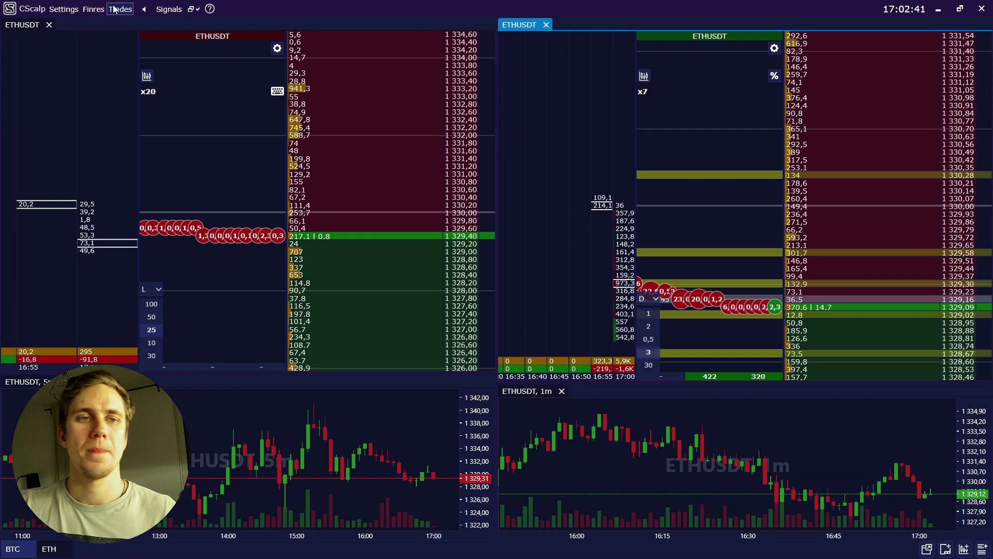
Show the Binance: USDT Futures financial results and fees, and move their window higher up.
click(145, 8)
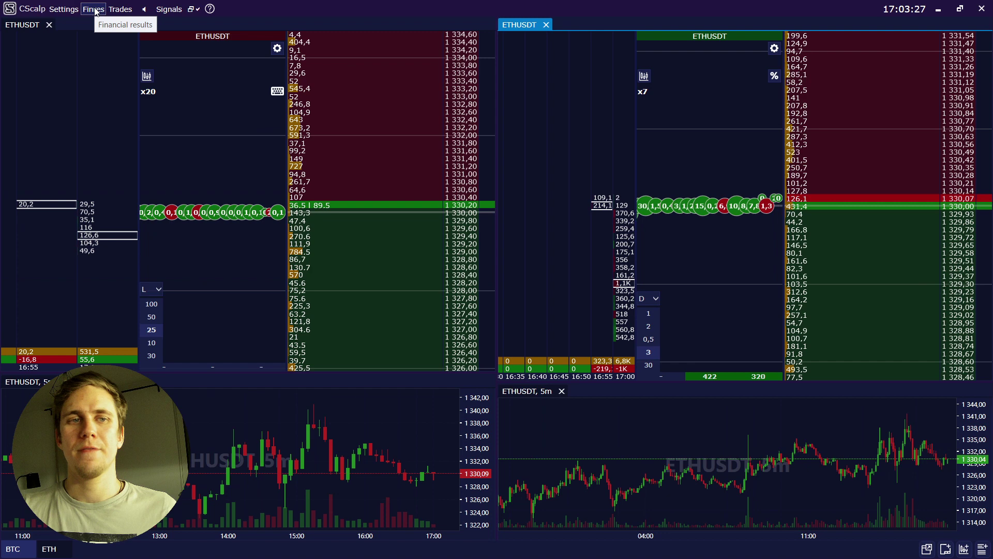
click(94, 9)
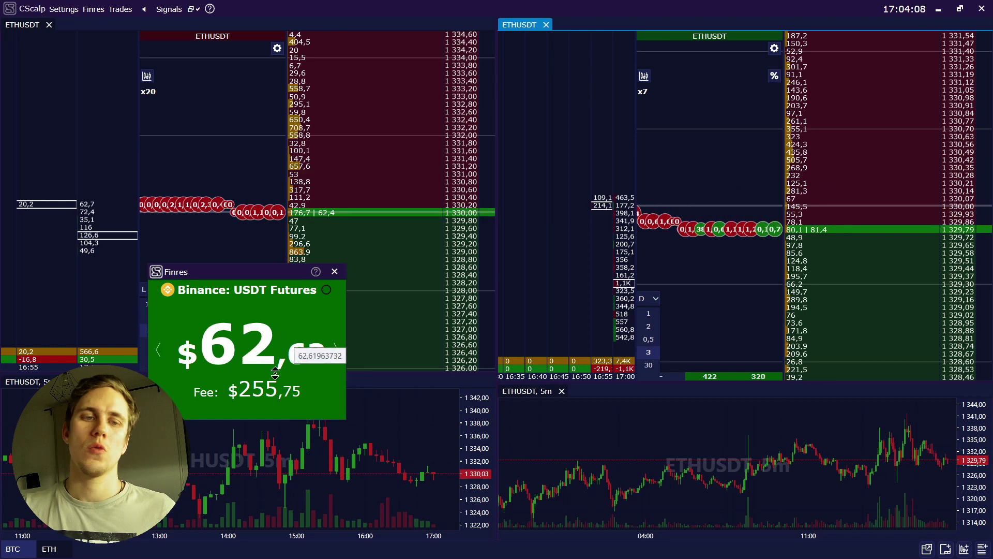
drag(279, 270, 283, 157)
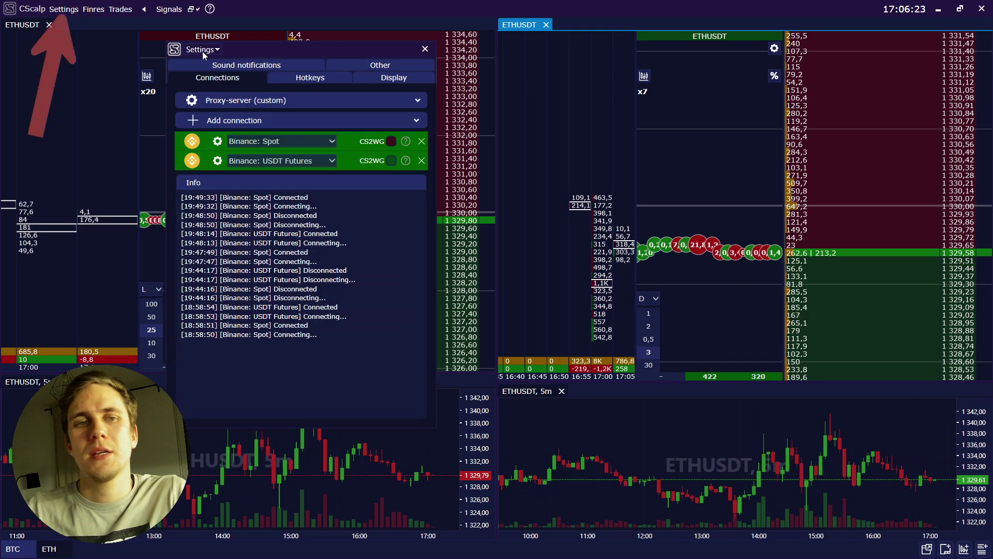
Export the program settings to the desktop as 20230110 and open the import of settings from a file.
click(202, 51)
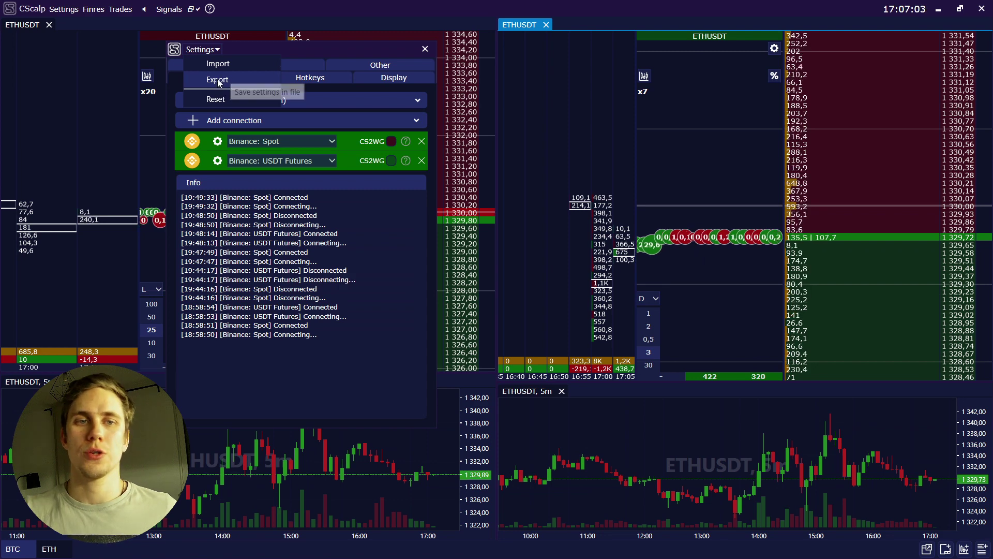
click(218, 79)
click(344, 341)
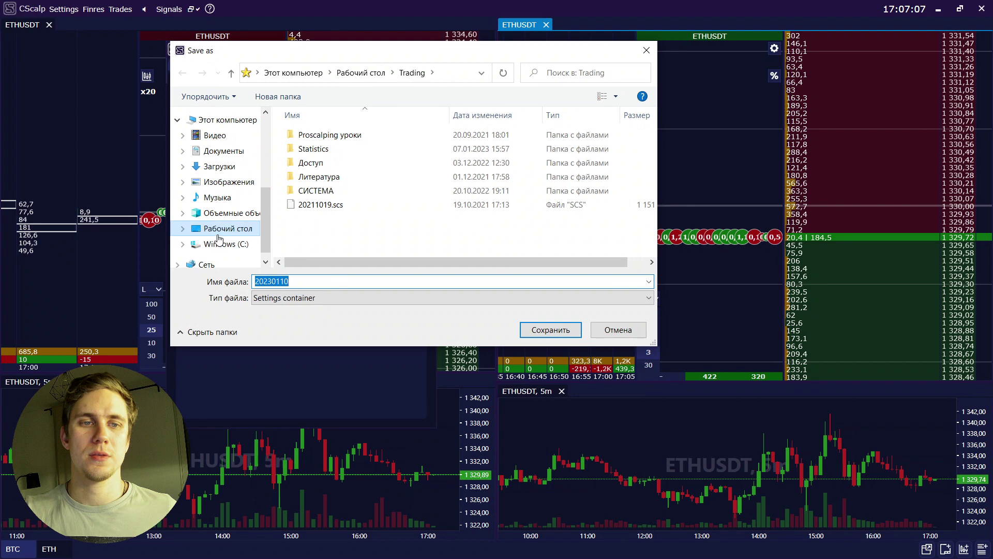
click(219, 229)
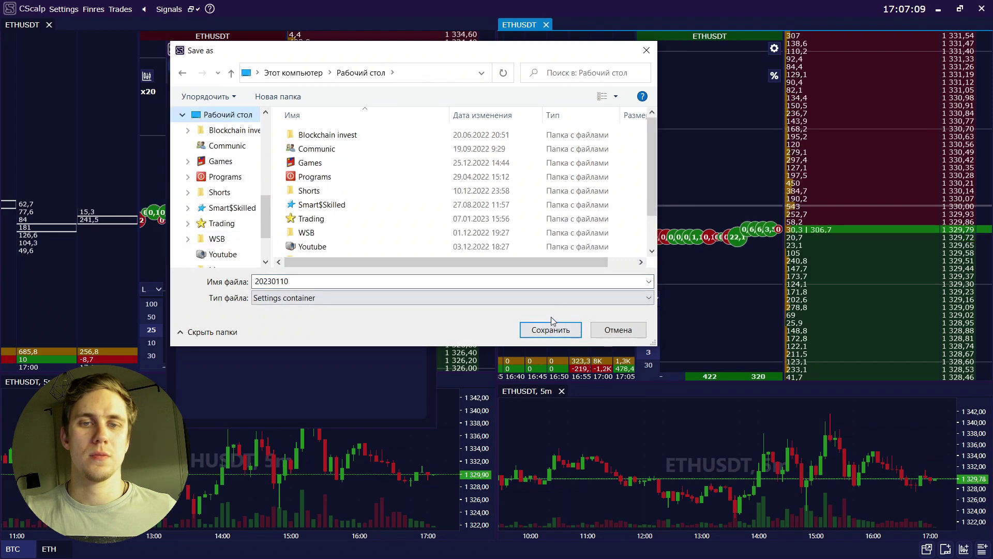
click(551, 329)
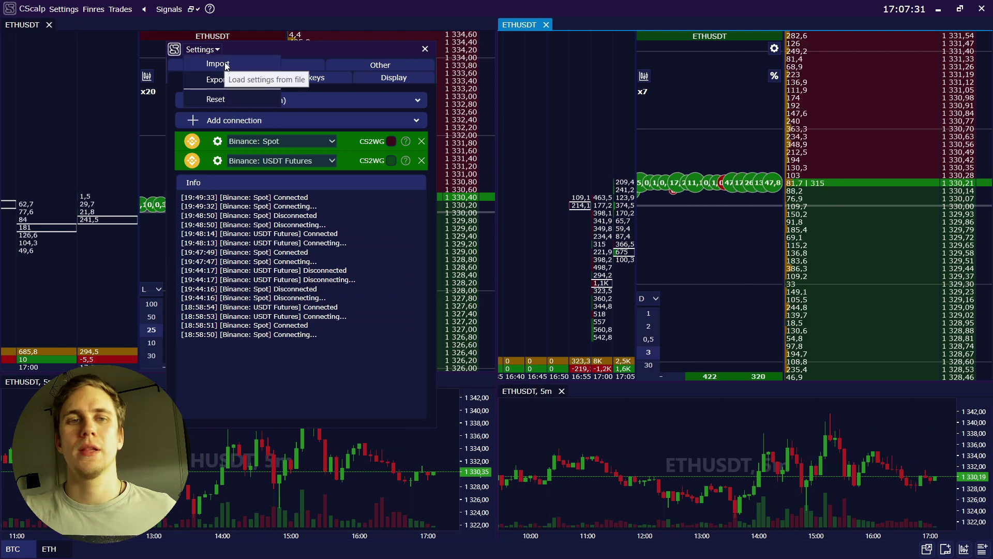
click(226, 64)
scroll(362, 207, down, 3)
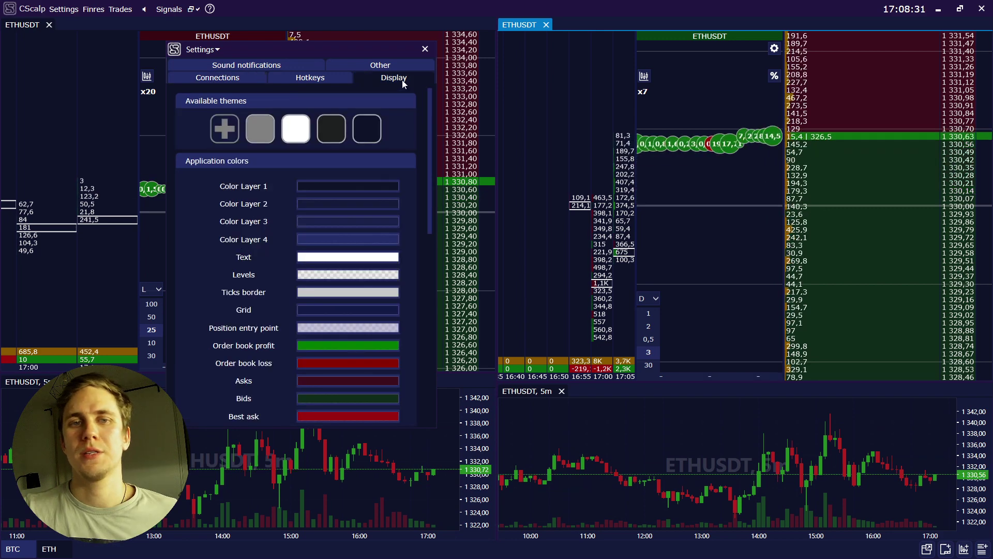
Try the white and black colour themes in the display settings and return to the dark blue theme.
click(296, 132)
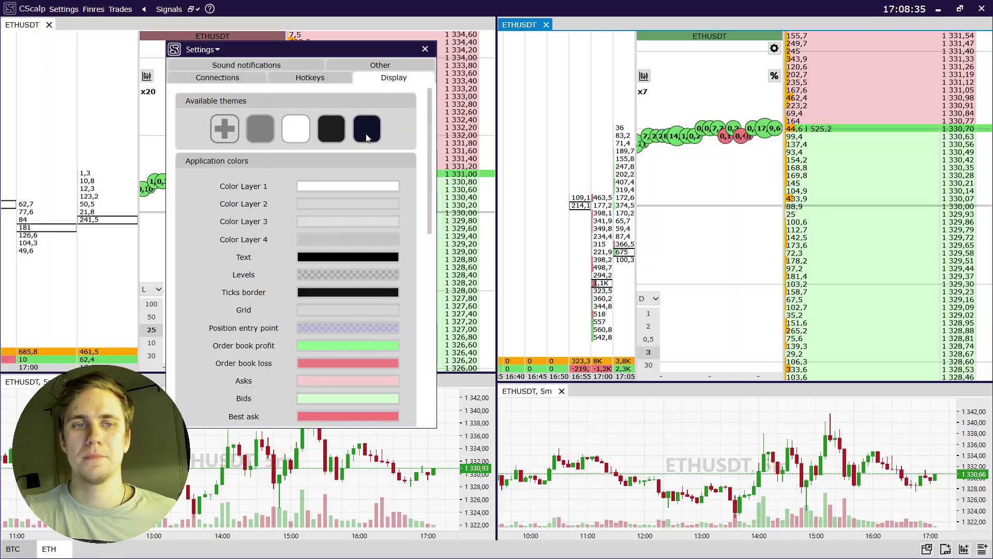
click(367, 129)
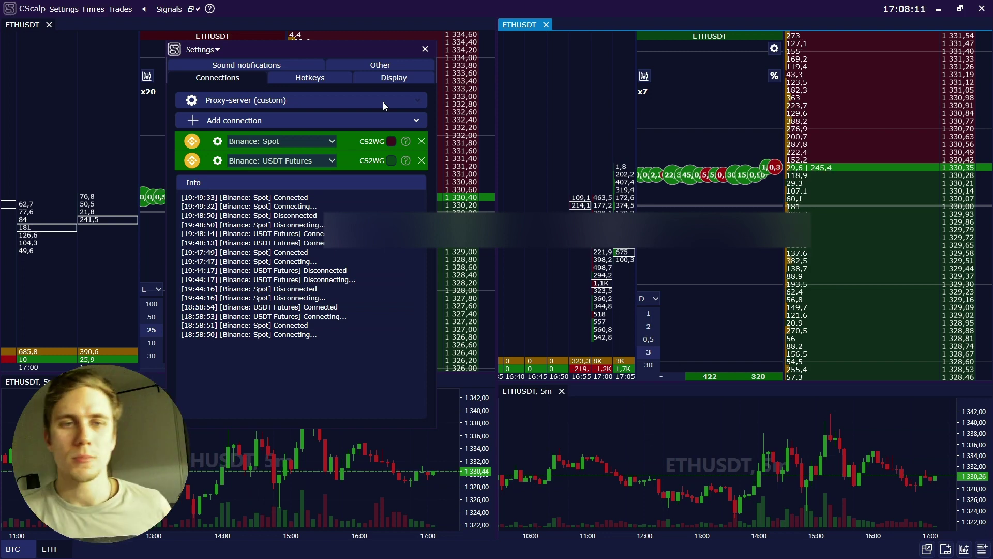
click(391, 76)
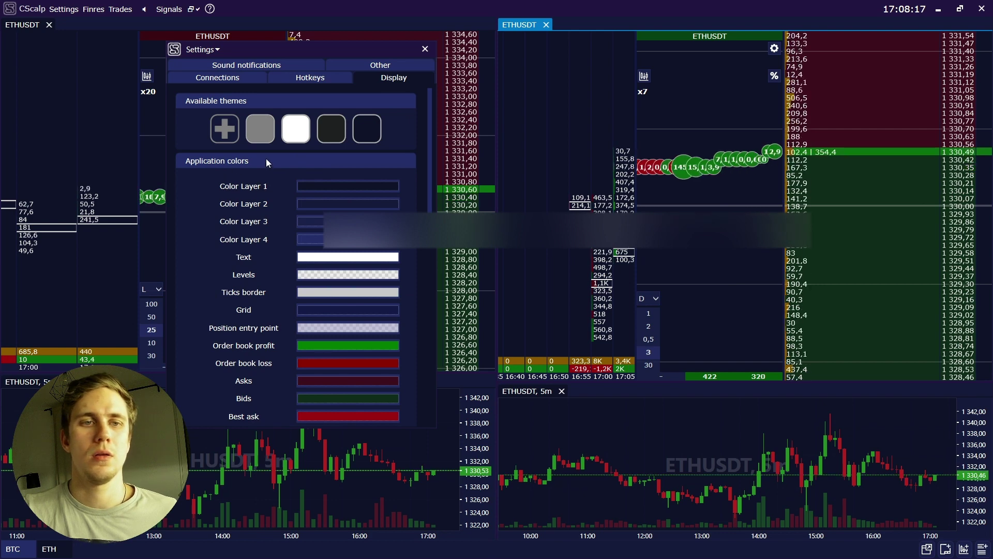
click(306, 78)
click(392, 78)
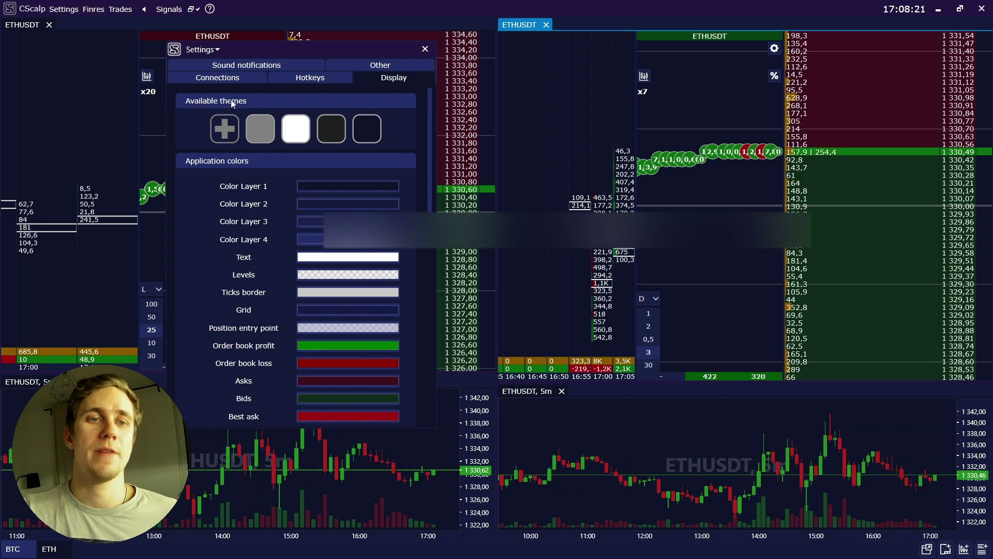
click(336, 126)
click(367, 128)
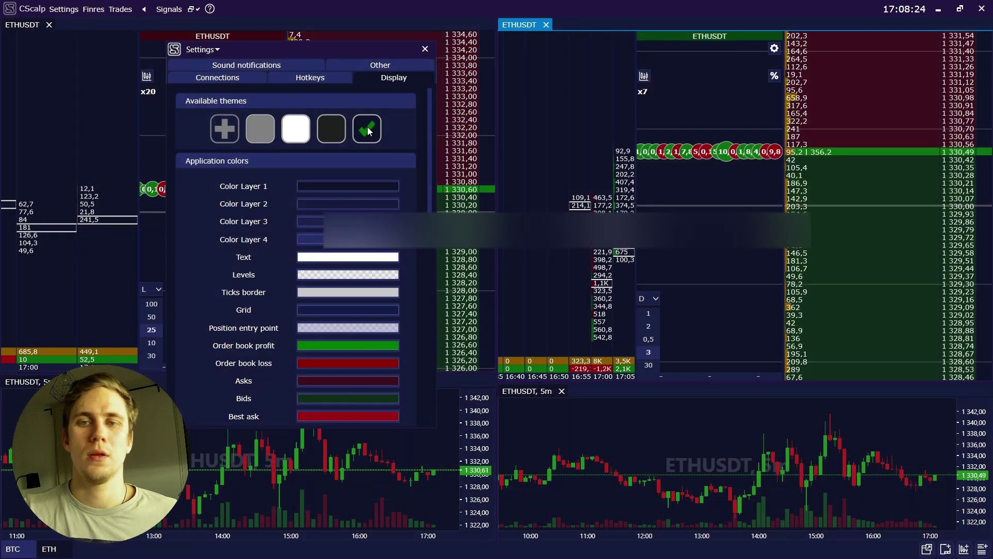
click(296, 130)
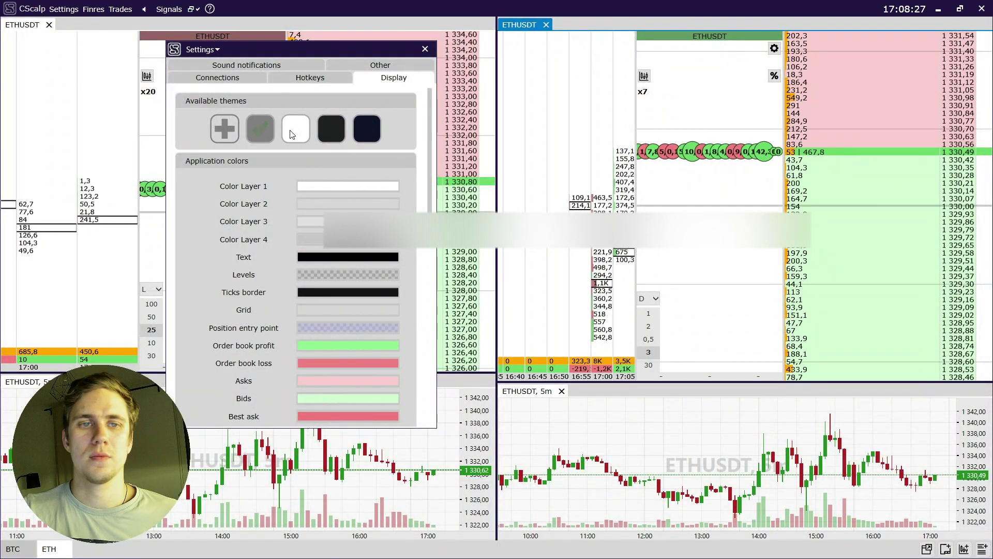
click(327, 130)
click(368, 129)
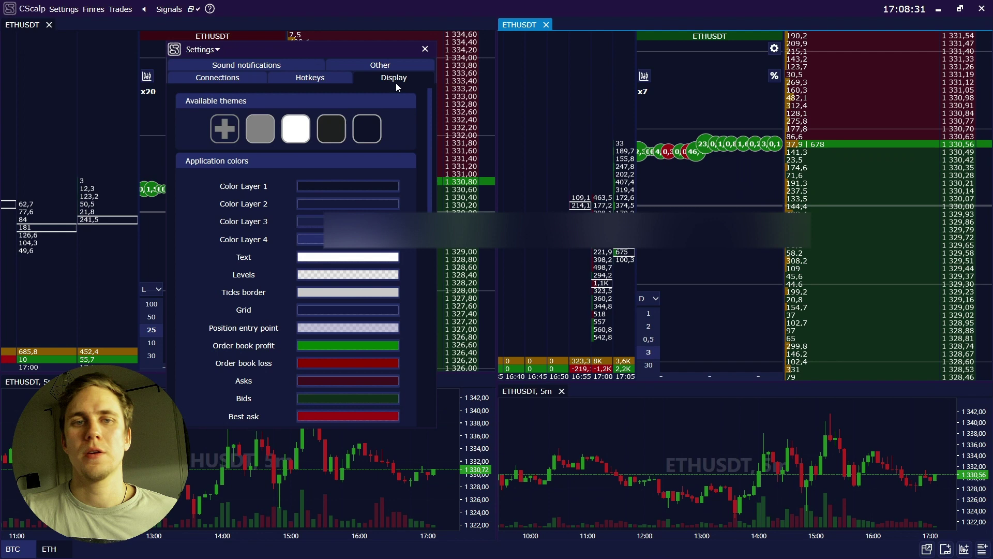
Apply the white theme and set the application's text color to salmon.
click(297, 131)
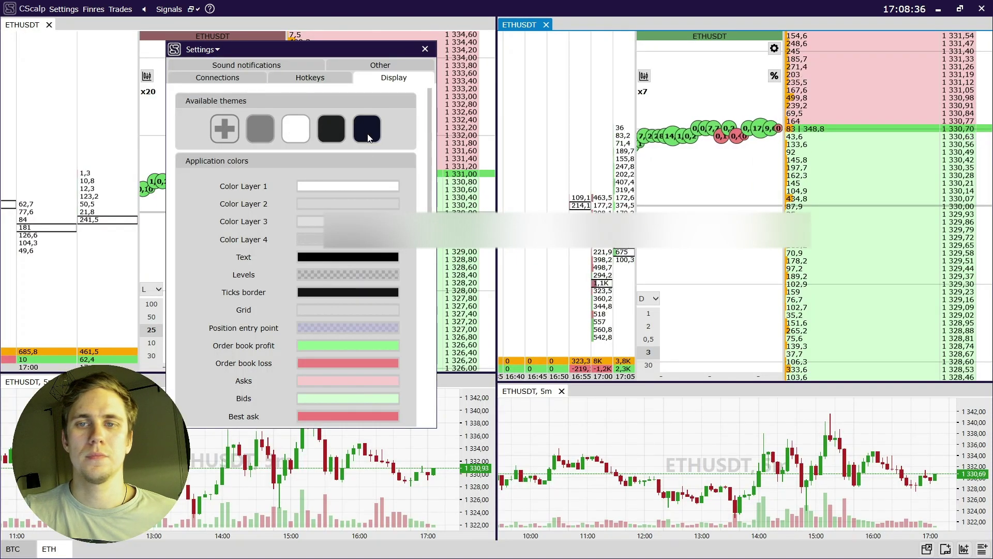
click(338, 257)
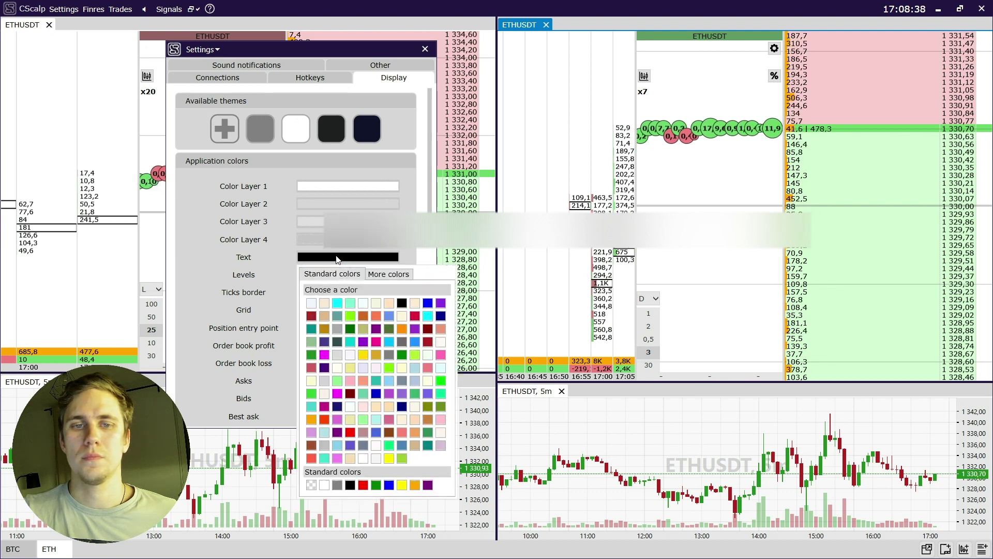
click(364, 381)
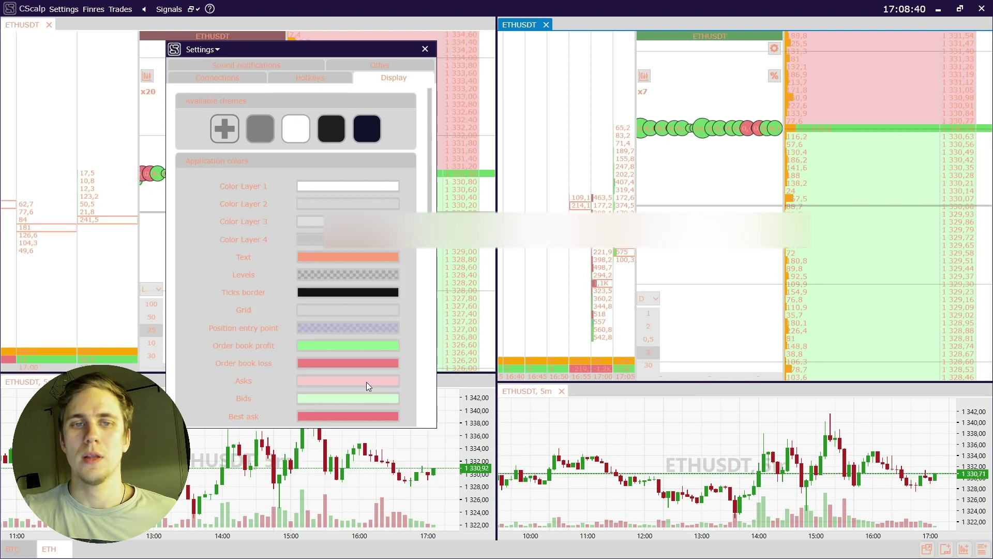
Try blue for Color Layer 1, set it back to white, and reapply the dark blue theme.
click(349, 186)
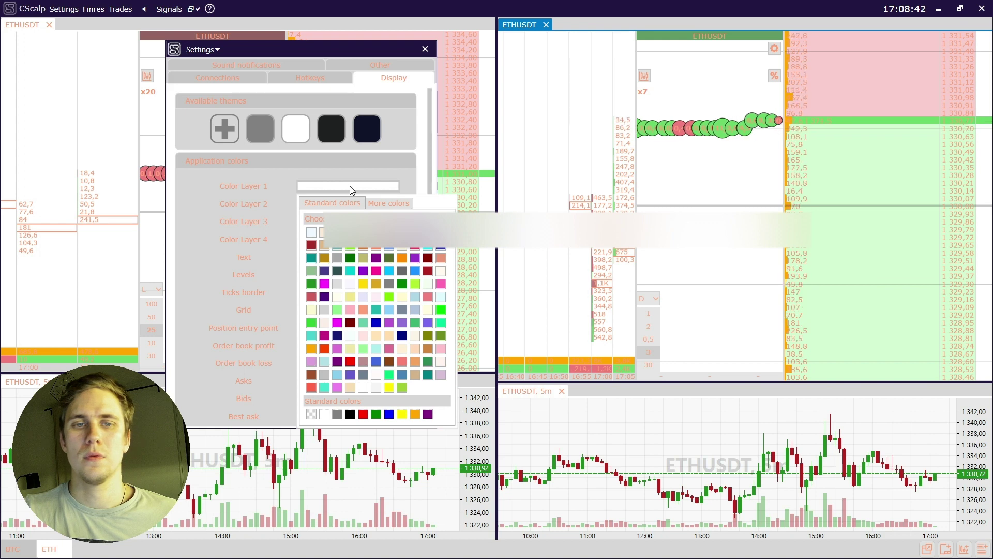
click(389, 414)
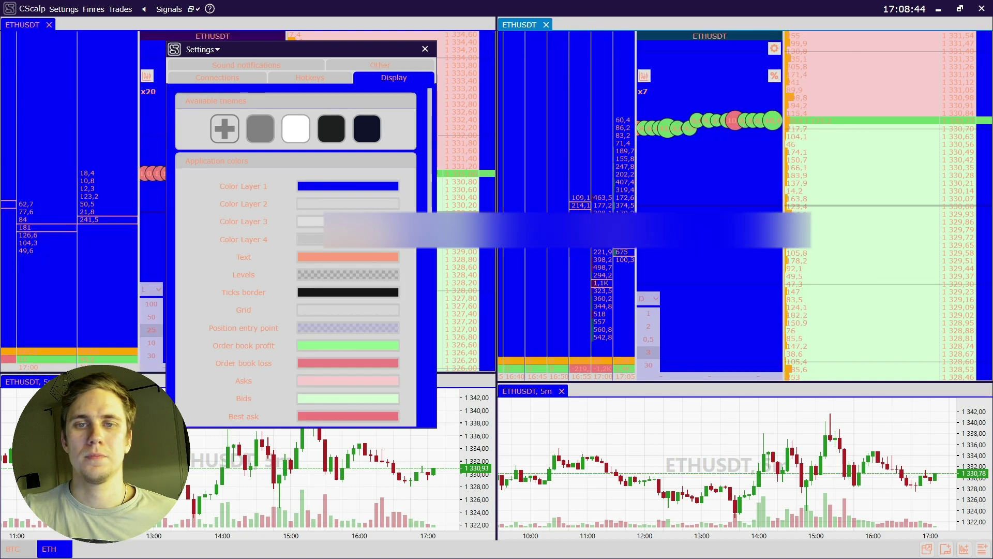
click(334, 188)
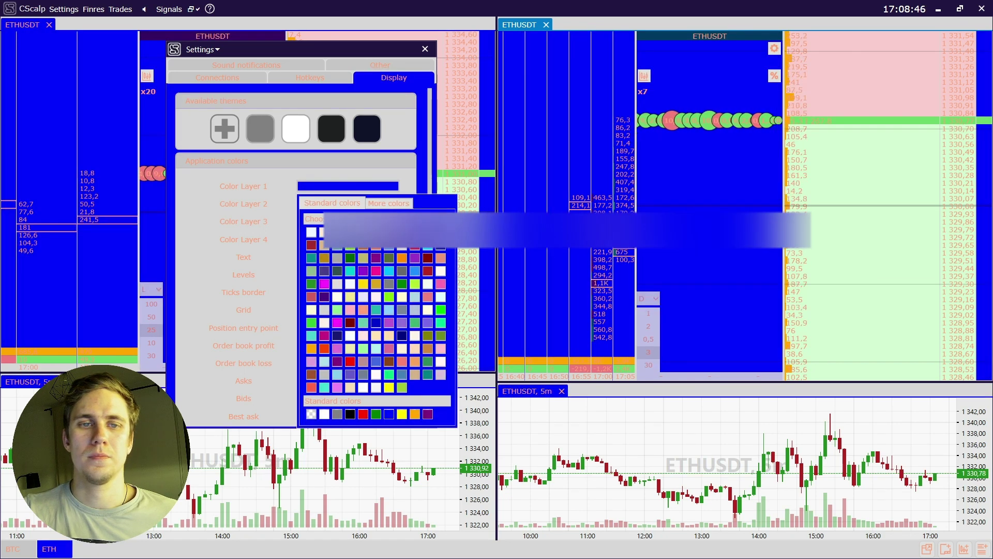
click(311, 232)
click(366, 138)
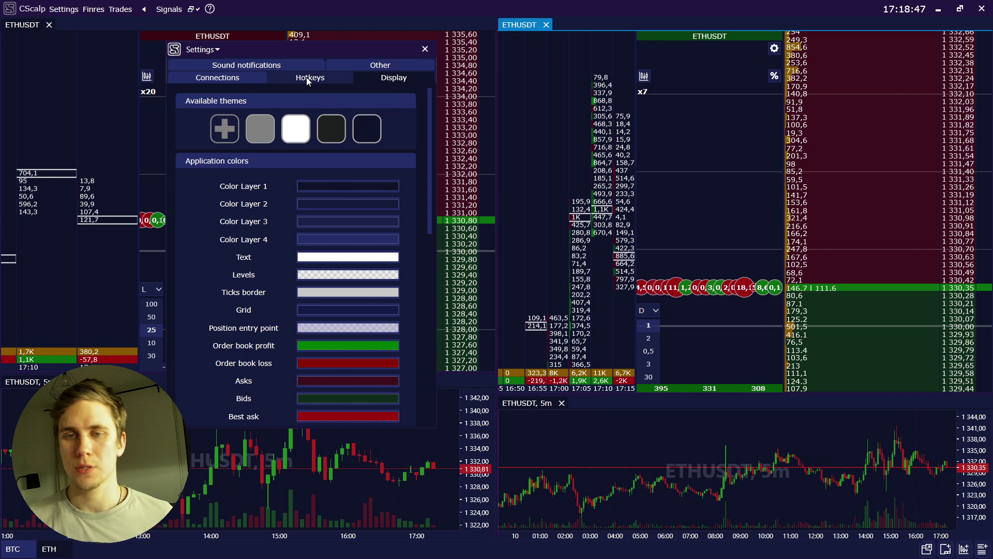
Check the language choices in the Other settings without changing English.
click(382, 65)
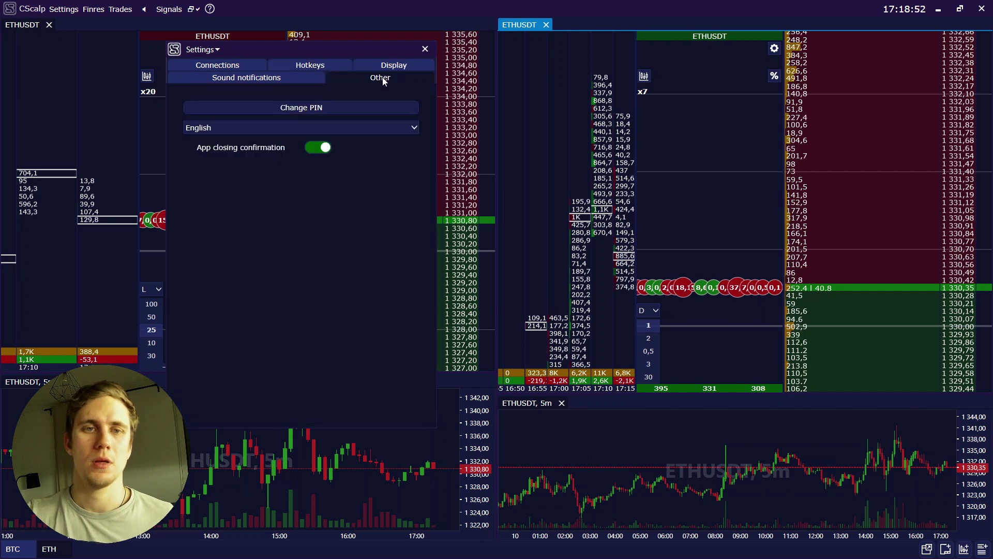
click(264, 129)
click(266, 130)
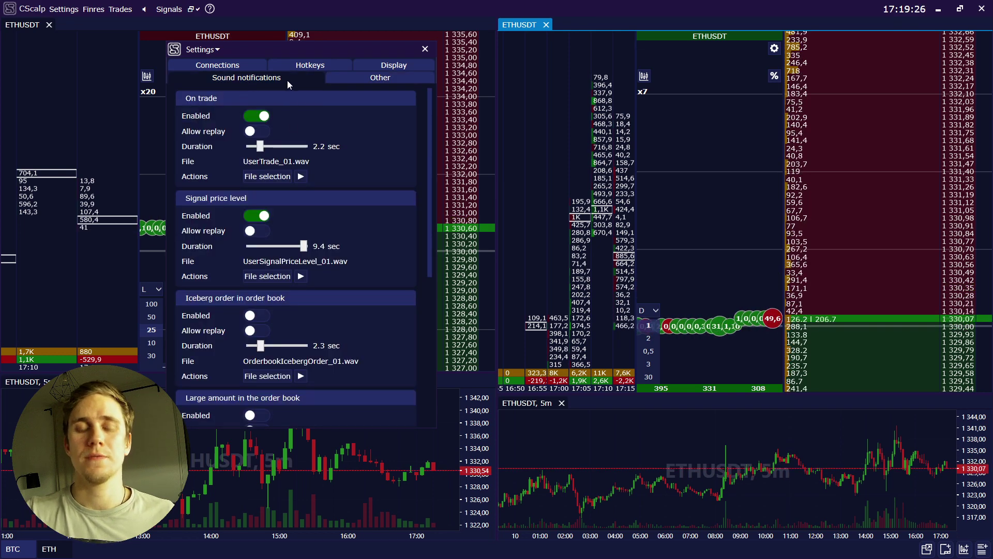
Look through the sound notification settings for iceberg orders, large order book amounts and large tick amounts.
scroll(297, 146, down, 2)
scroll(297, 147, down, 2)
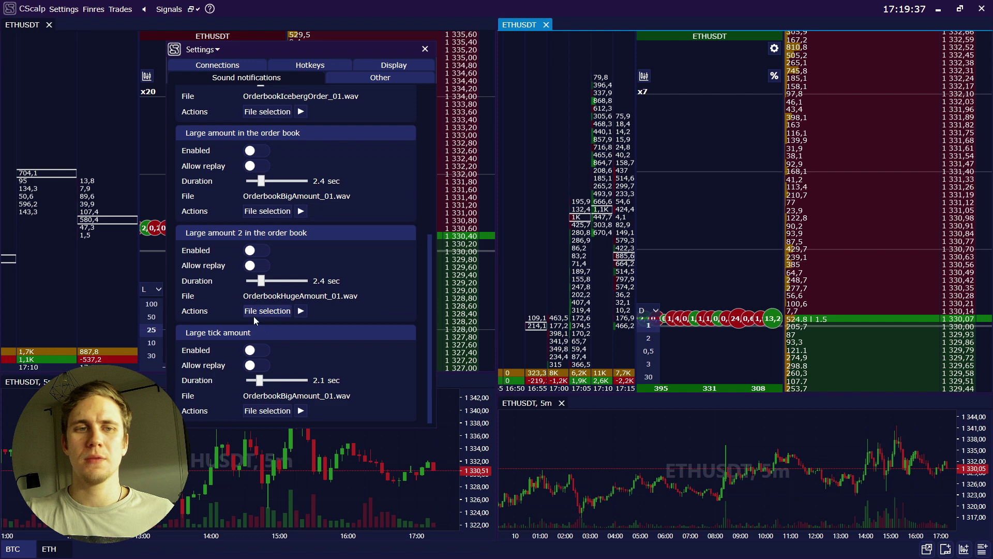
scroll(254, 232, up, 3)
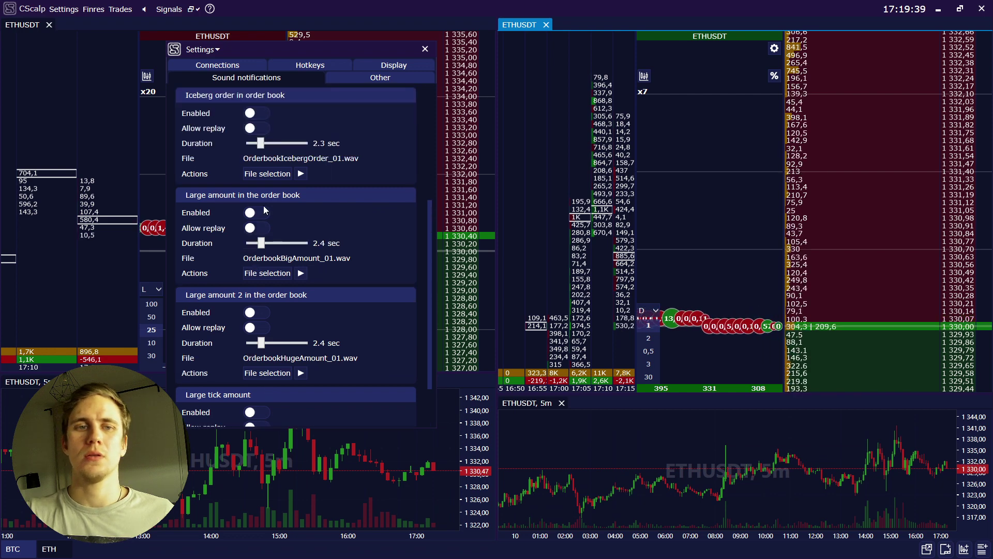
scroll(259, 210, up, 1)
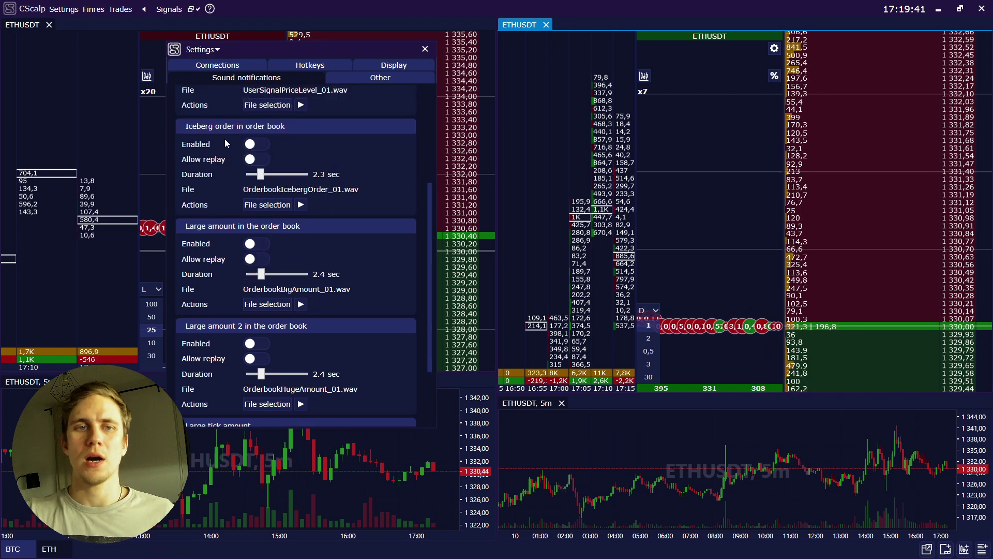
scroll(226, 141, up, 5)
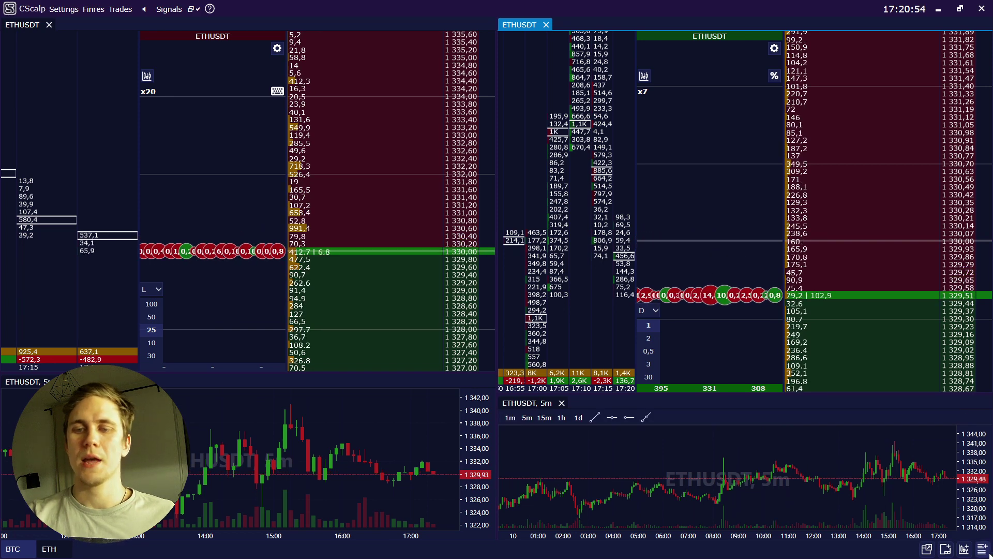
Create a new workspace tab and load the ATOMUSDT ticker from Binance: Spot into its order book.
click(948, 550)
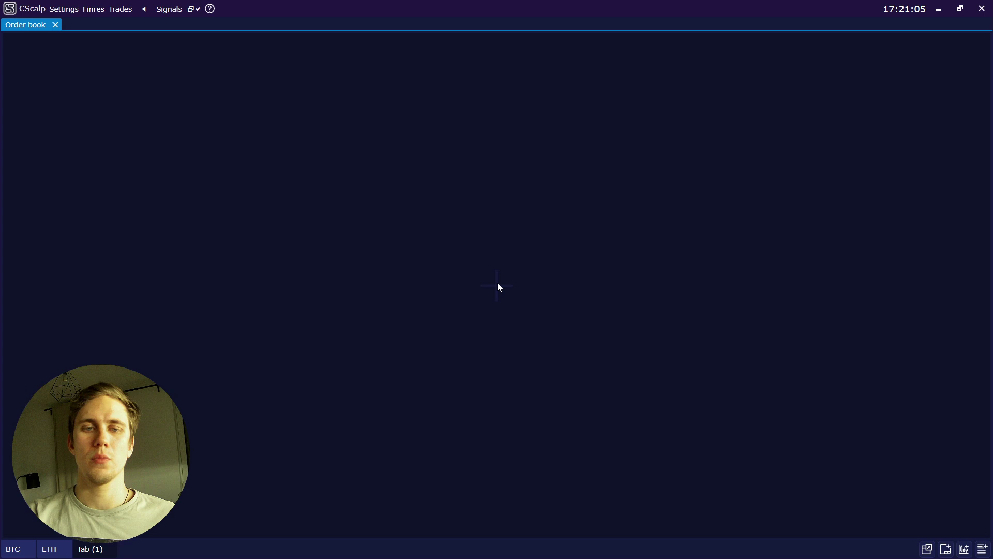
click(497, 285)
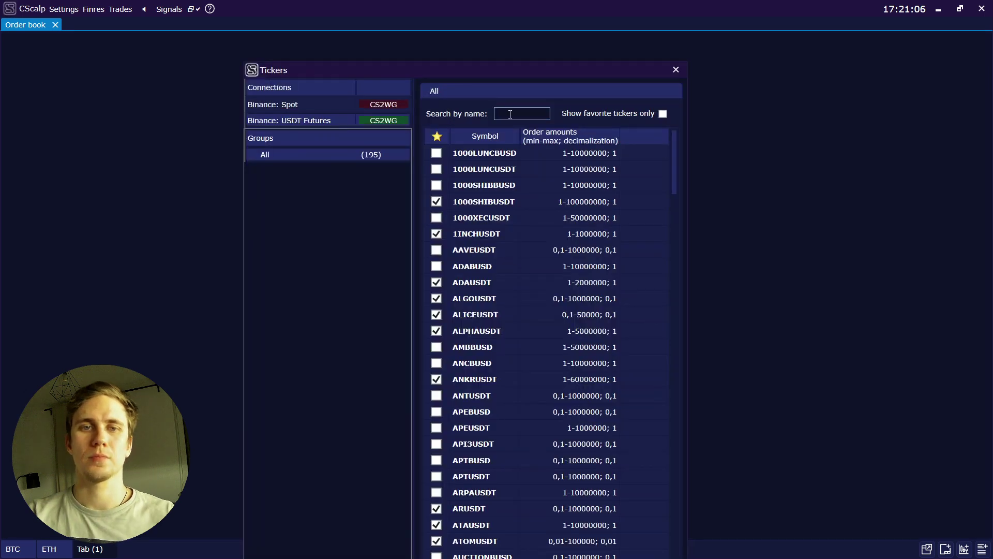
click(325, 104)
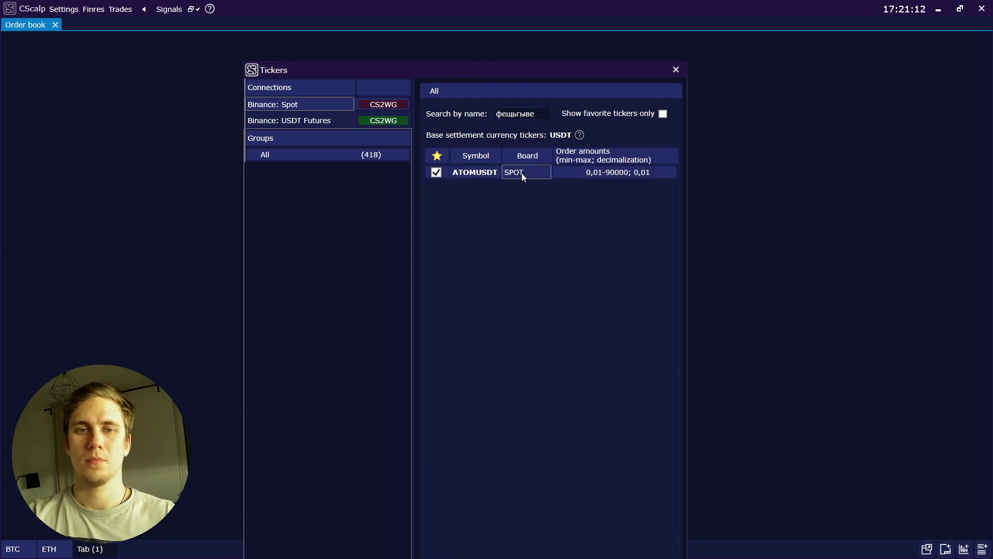
double_click(521, 172)
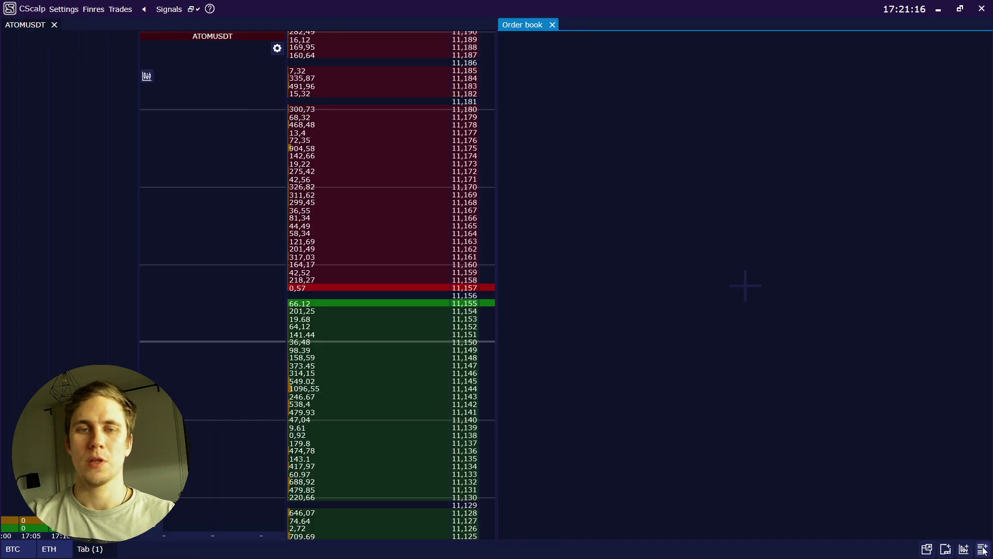
Load the ATOMUSDT ticker from Binance: USDT Futures into a second order book beside the spot one.
click(747, 277)
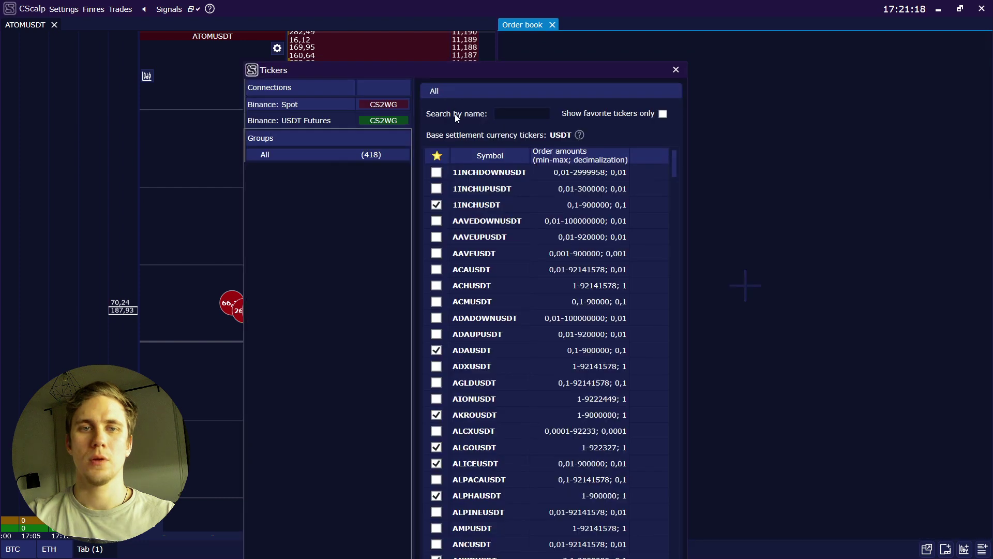
click(318, 119)
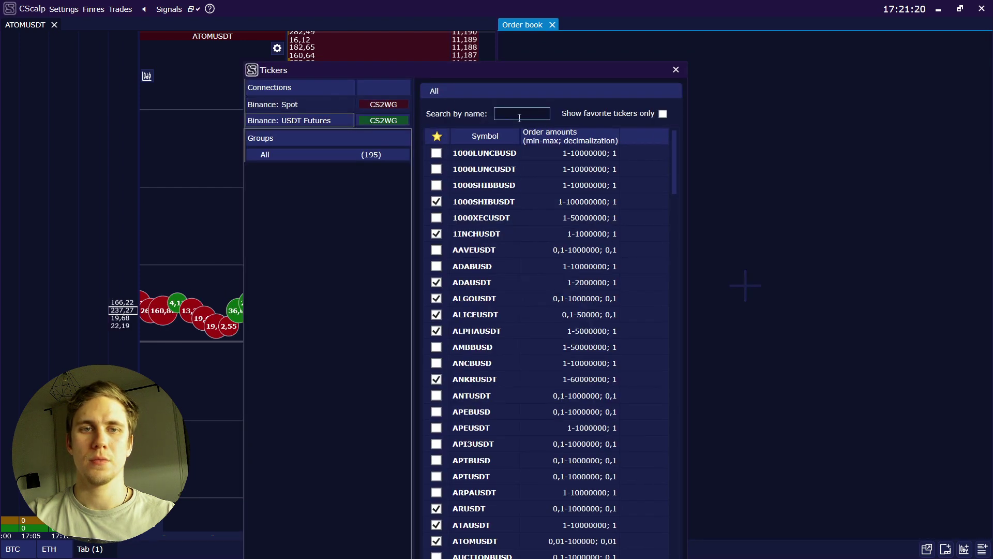
text(atom)
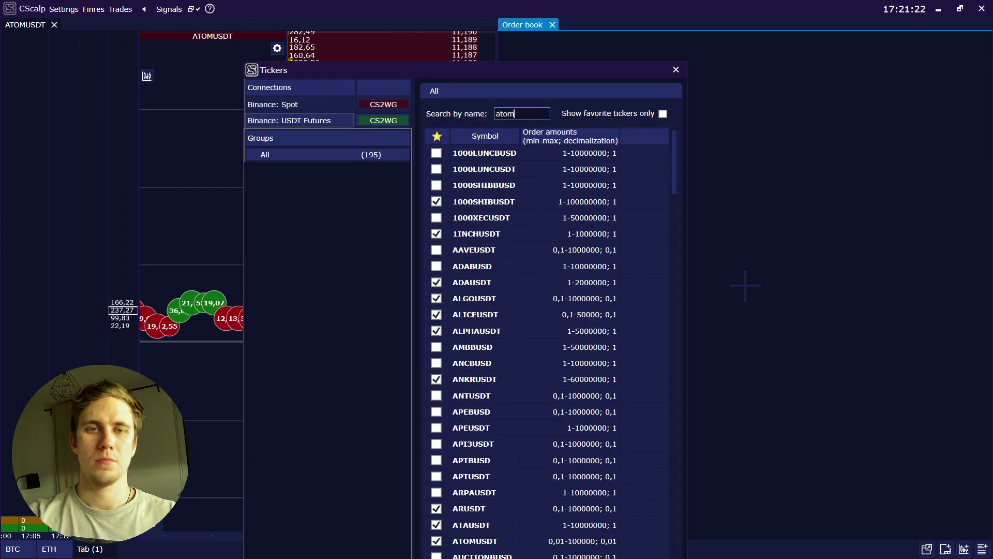
double_click(514, 154)
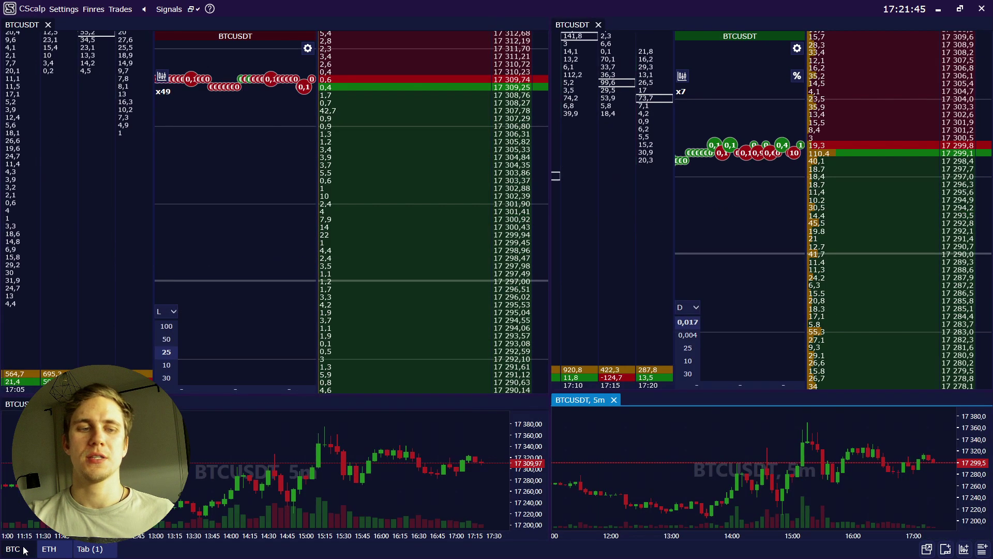
Review the BTC workspace and browse the price levels in the spot and futures ATOMUSDT order books.
click(13, 549)
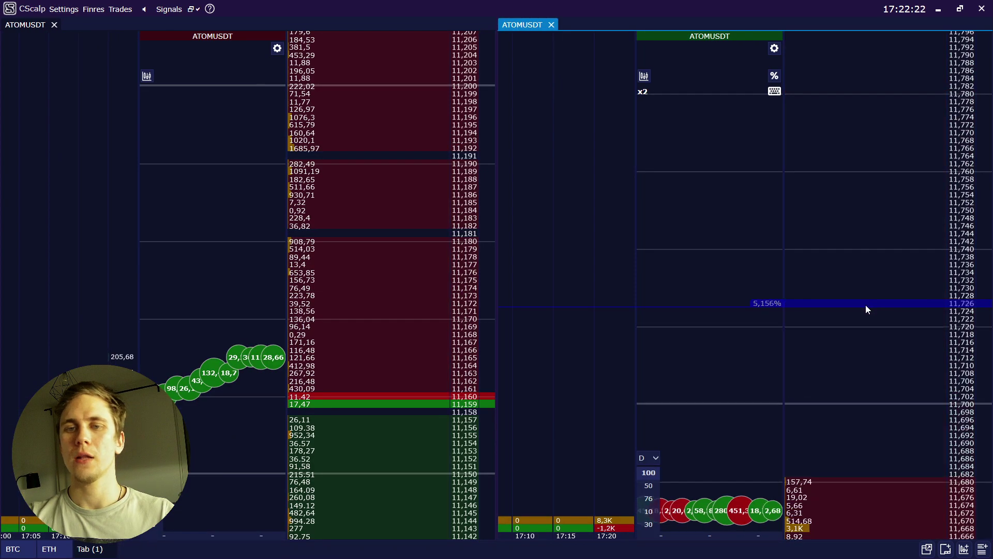
scroll(868, 309, down, 10)
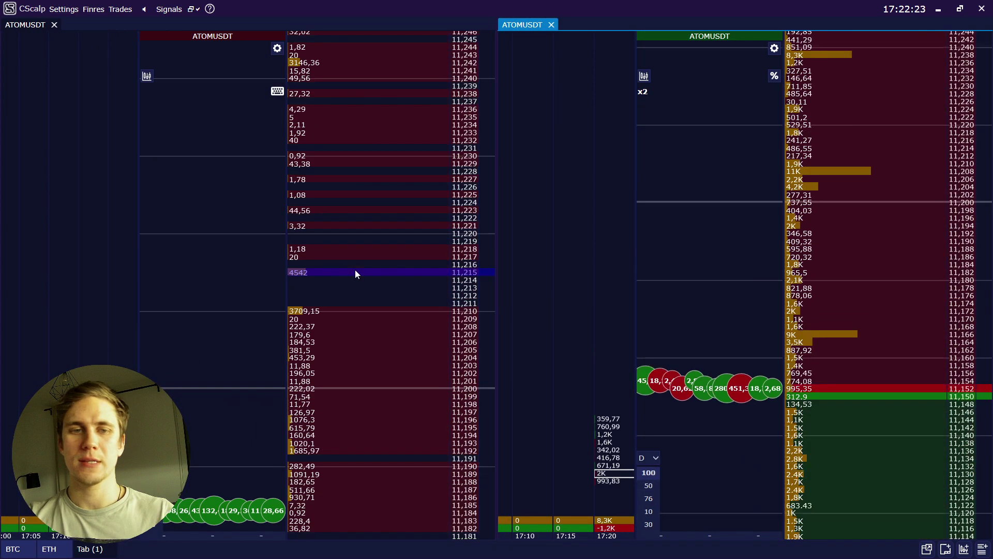
scroll(921, 281, up, 5)
scroll(922, 282, up, 10)
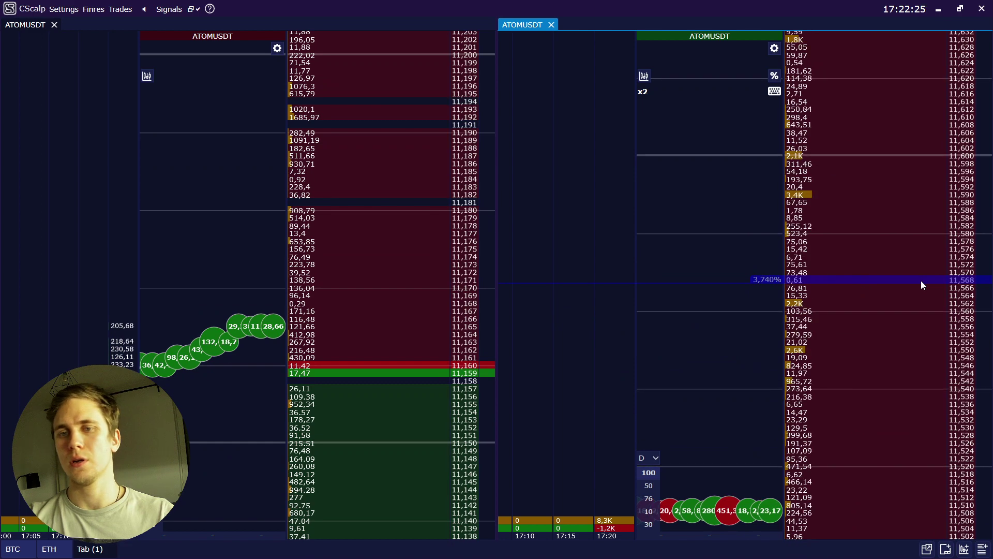
scroll(923, 281, down, 15)
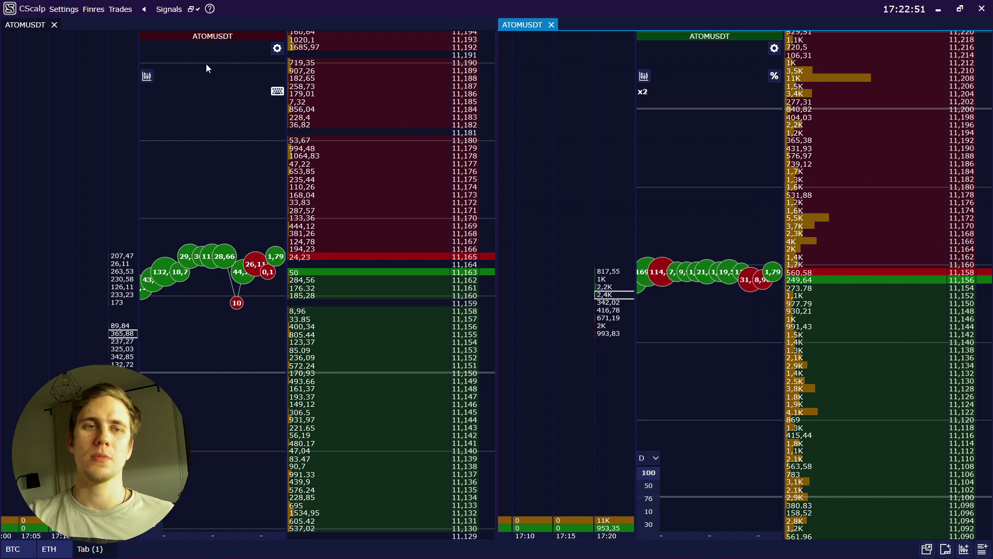
Open a 5-minute chart from the spot ATOMUSDT order book and dock it beneath that order book.
click(147, 76)
drag(260, 138, 301, 299)
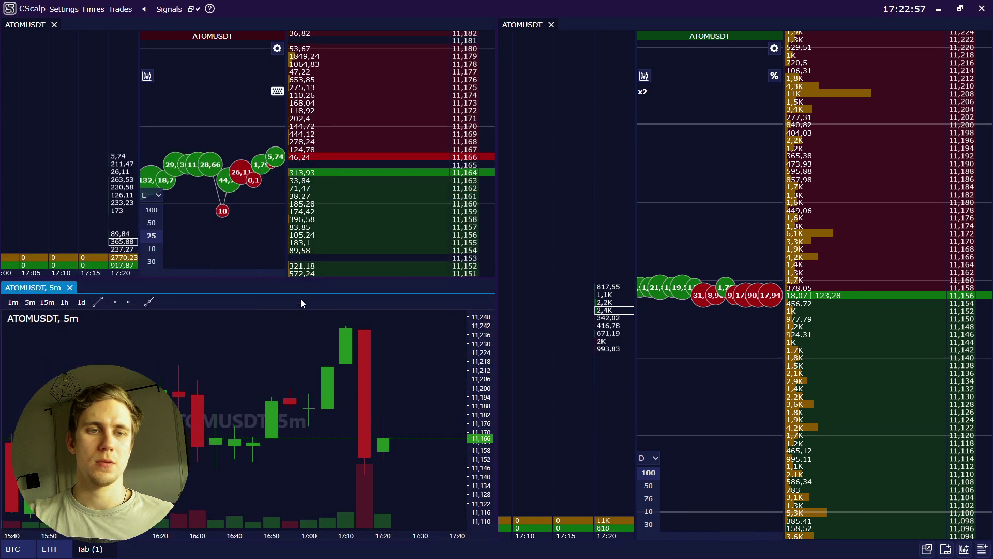
click(644, 77)
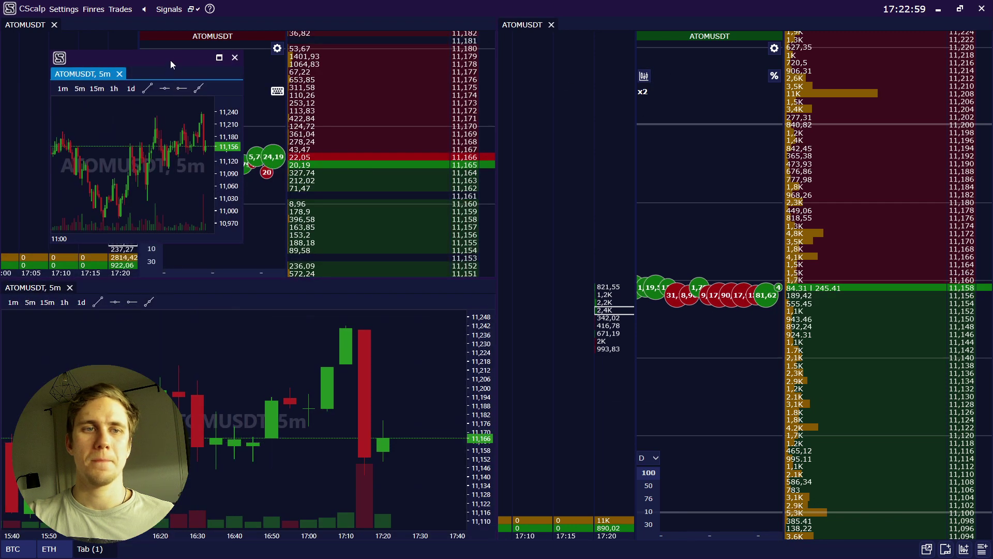
drag(170, 59, 779, 280)
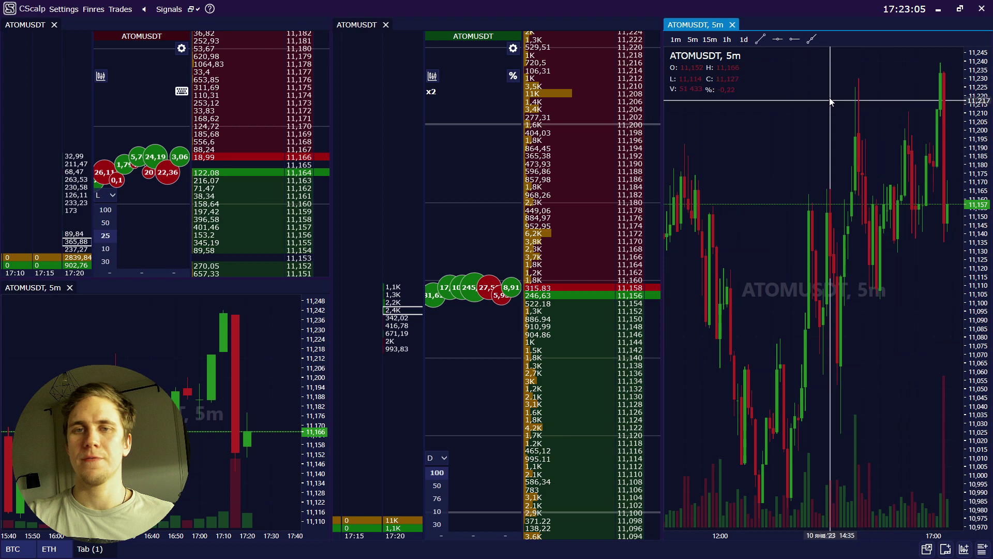
click(732, 25)
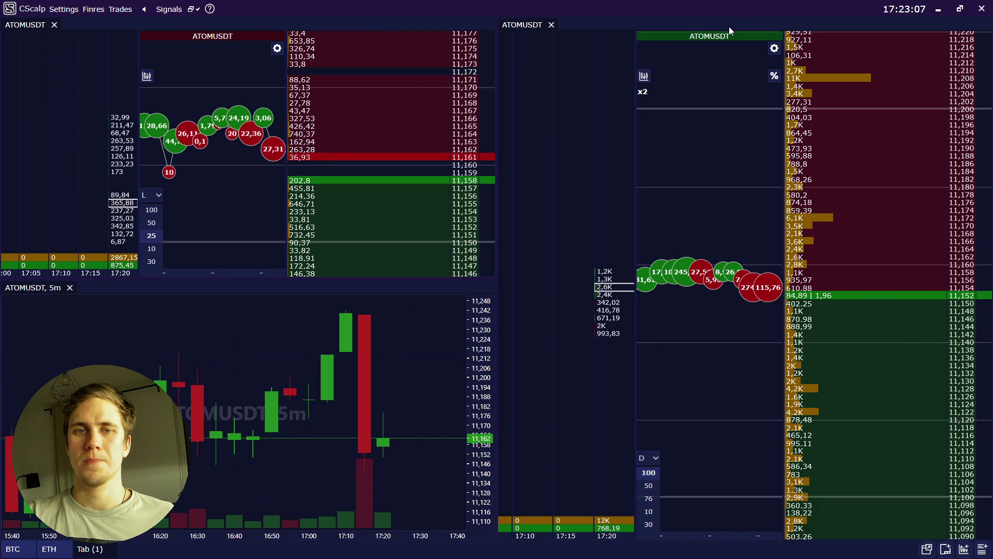
Open the futures ATOMUSDT 5-minute chart and dock it beneath the futures order book.
click(147, 76)
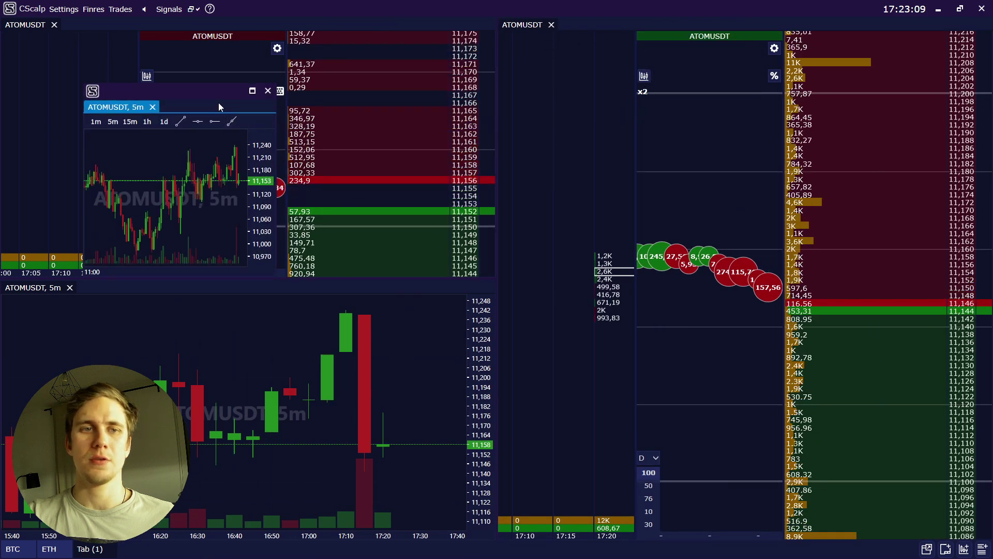
drag(204, 89, 743, 304)
mouse_move(452, 291)
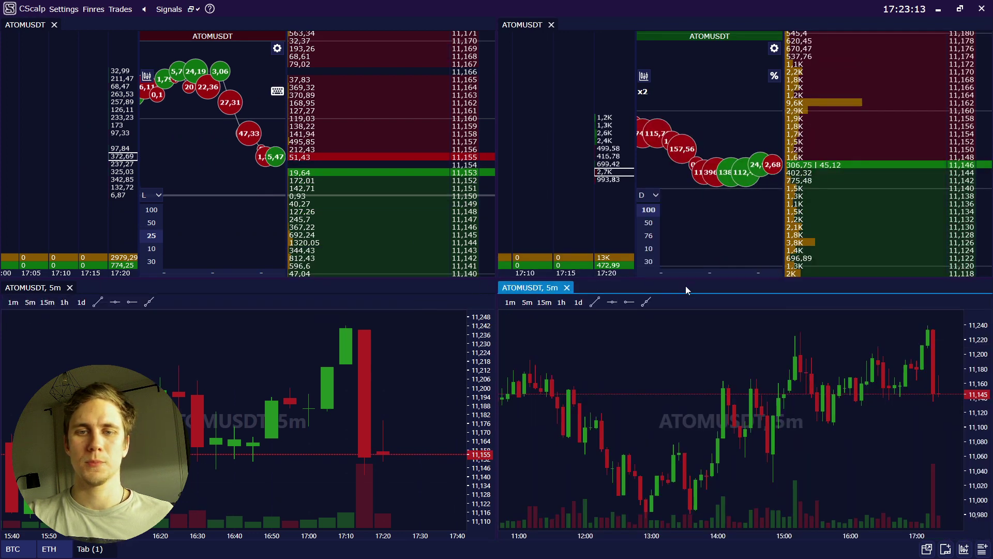
Reduce the height of both ATOMUSDT chart panels to about a quarter of the workspace, giving the order books more room.
scroll(675, 319, down, 3)
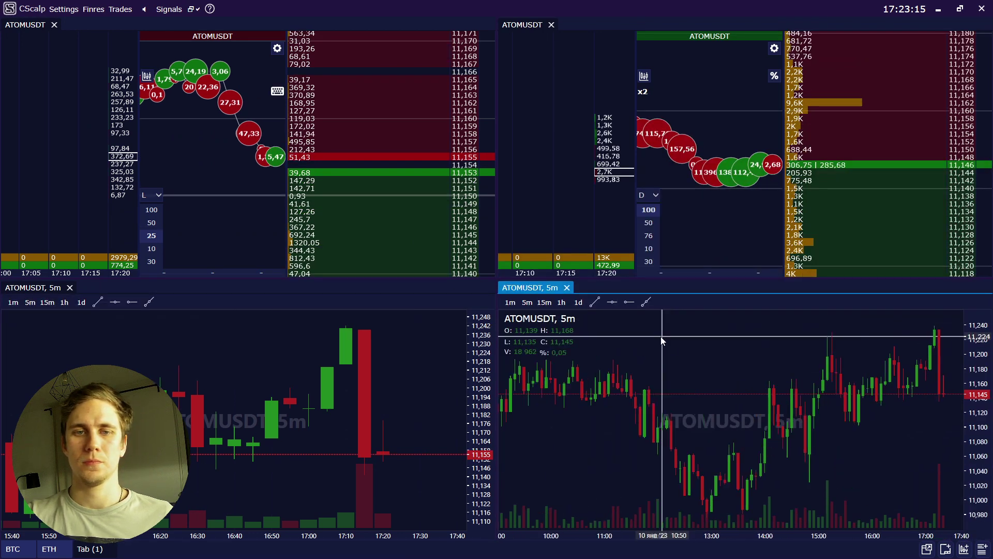
scroll(387, 368, down, 5)
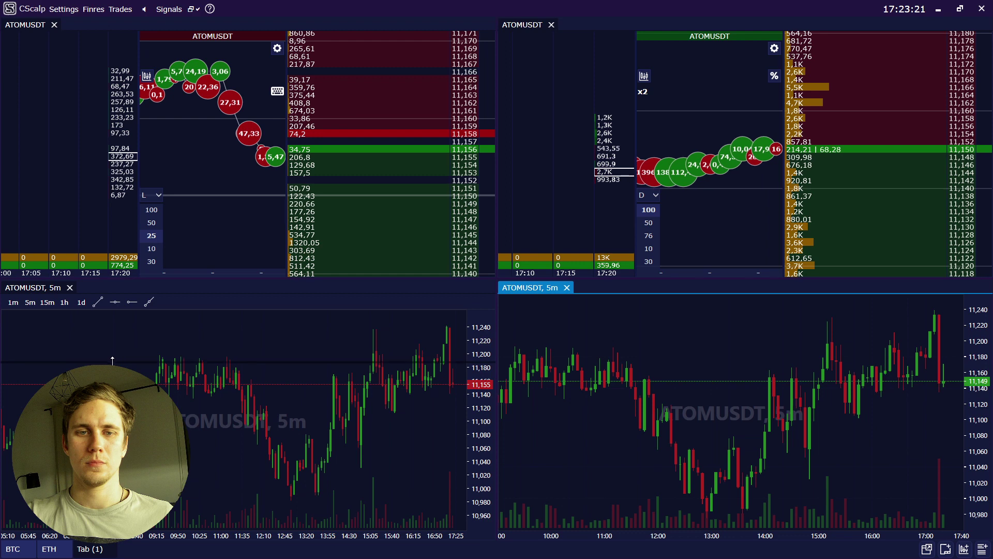
drag(112, 360, 112, 389)
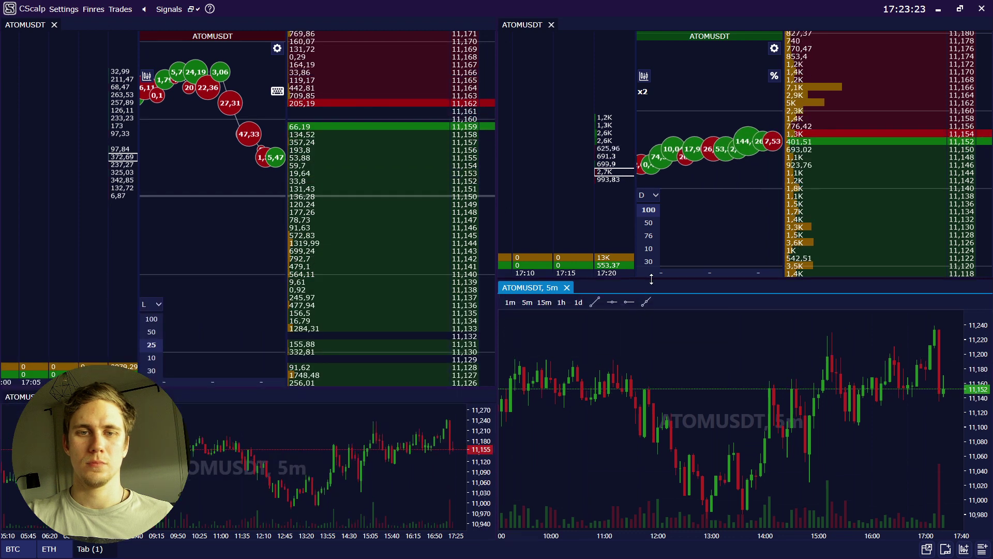
drag(652, 279, 651, 388)
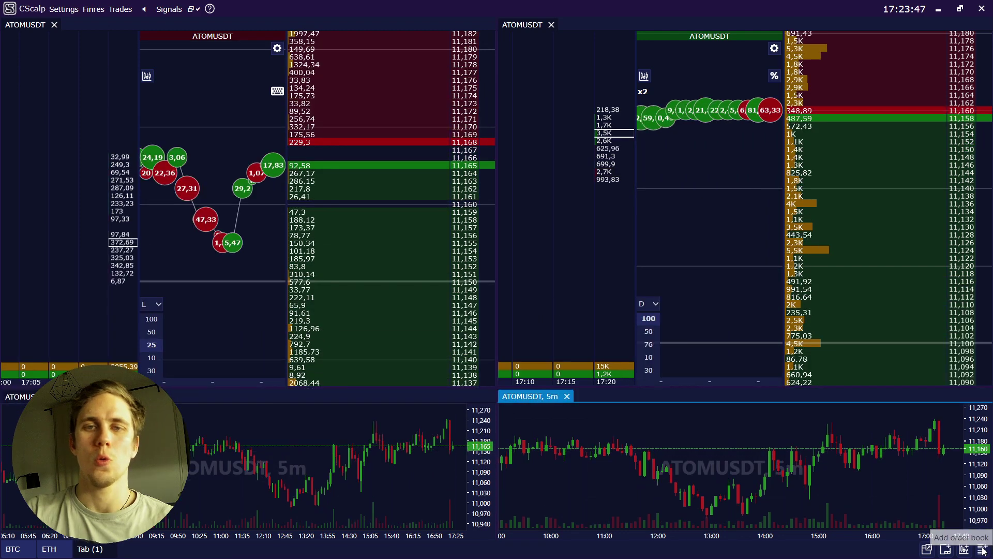
Add two more order books to the workspace and load ALGOUSDT from Binance: Spot into the first of them.
click(982, 550)
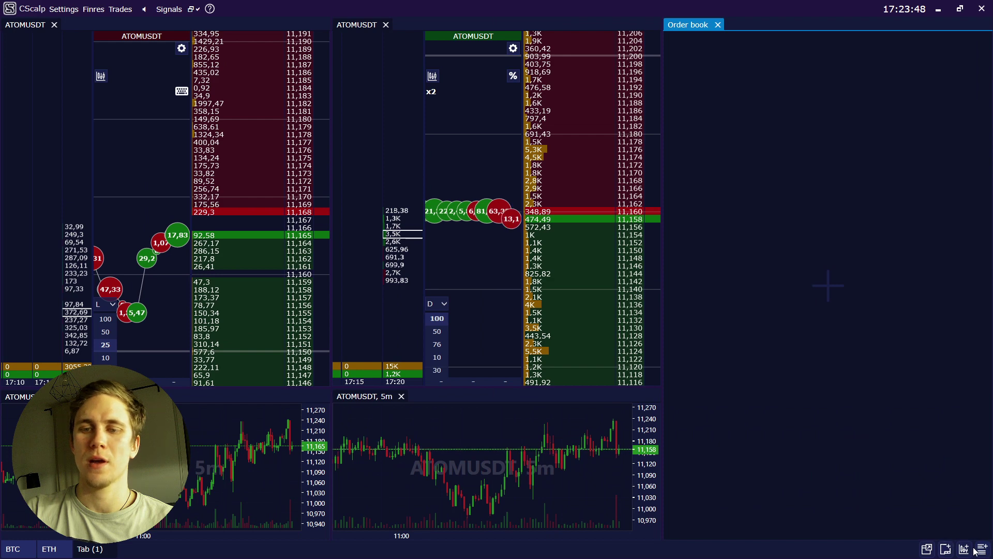
click(982, 549)
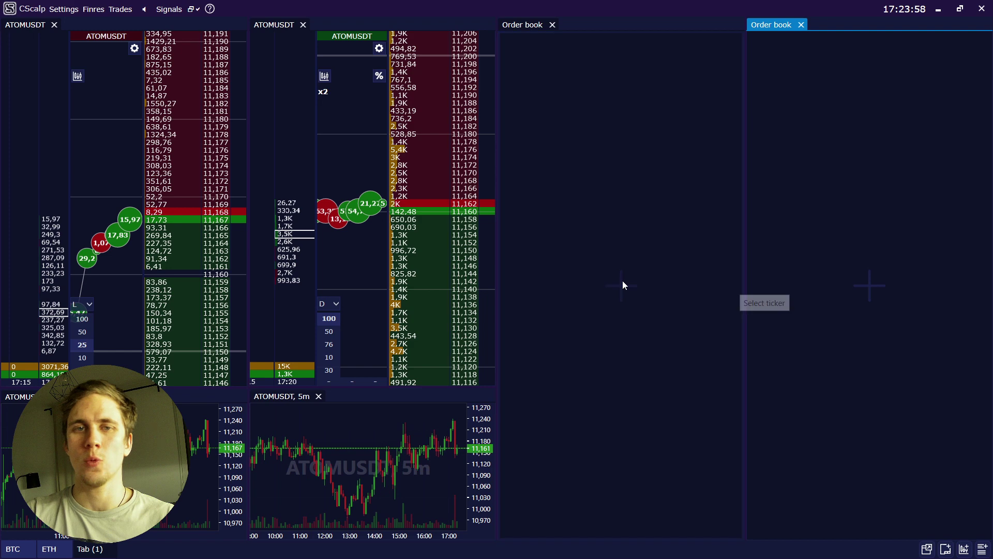
click(623, 281)
text(algo)
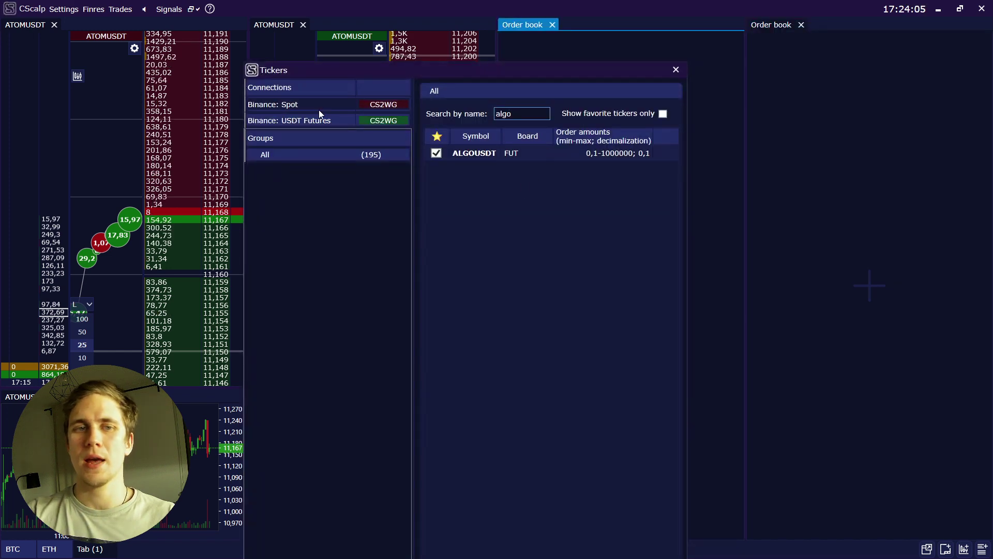
click(318, 108)
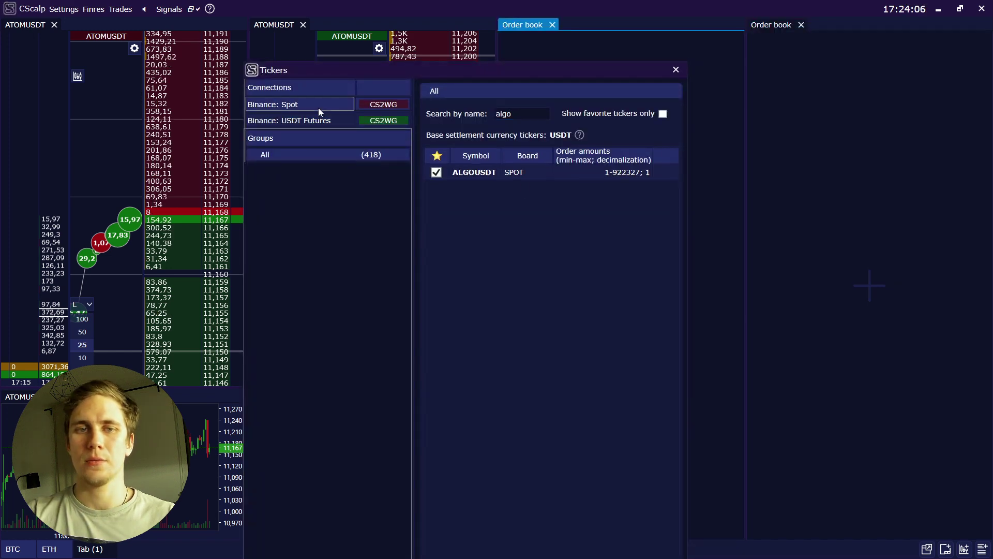
double_click(499, 172)
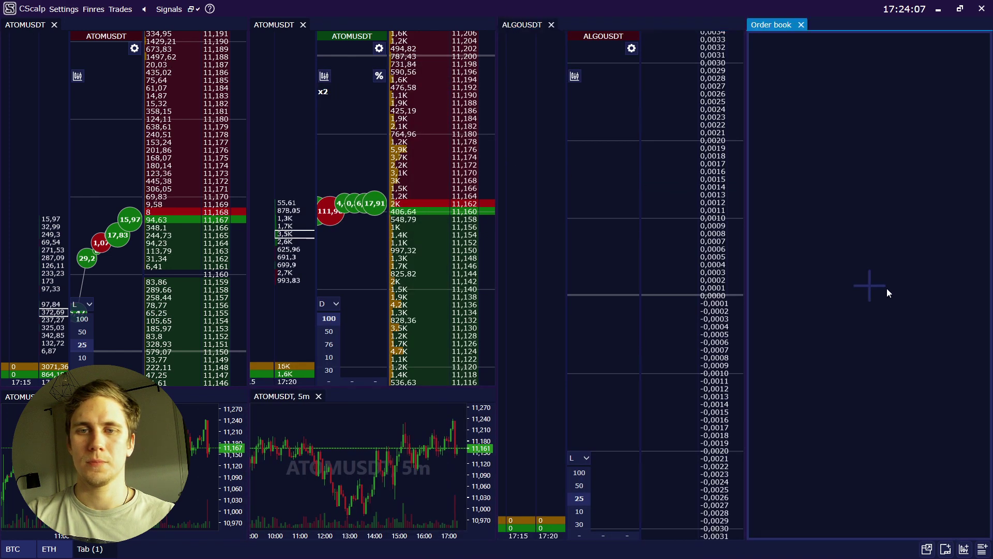
Load the ALGOUSDT ticker from Binance: USDT Futures into the fourth order book.
click(869, 286)
text(algo)
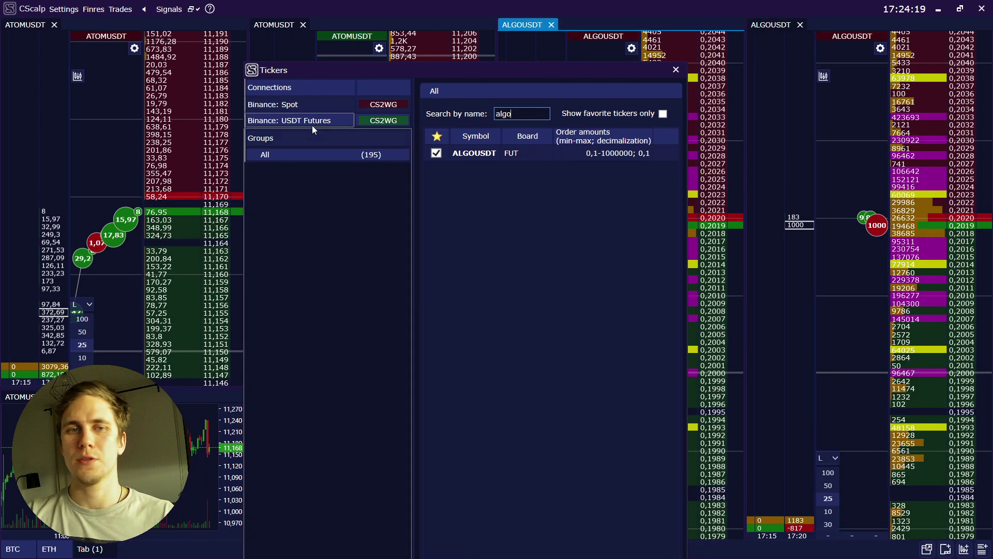
double_click(501, 152)
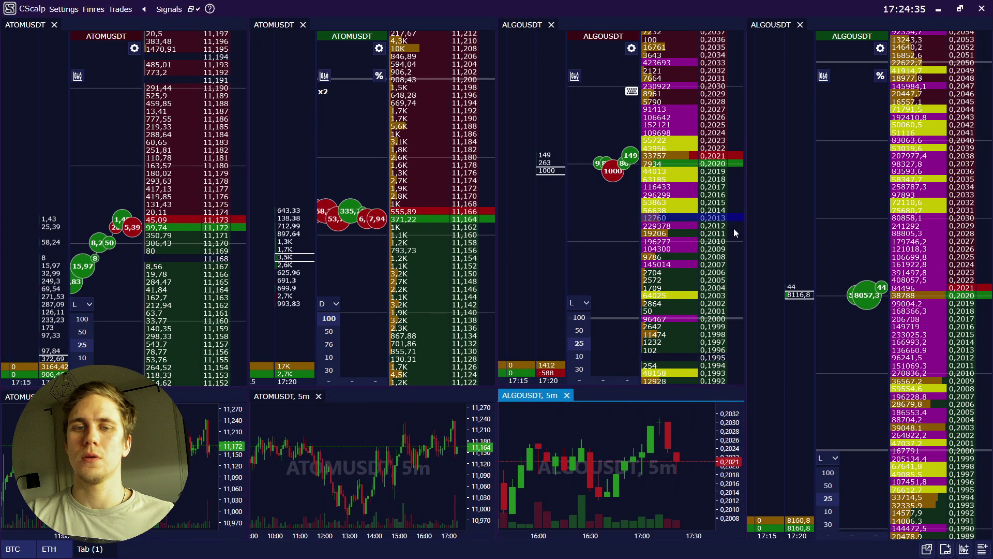
Dock a 5-minute ALGOUSDT chart beneath the futures order book and shrink it to match the neighbouring charts' height.
click(824, 77)
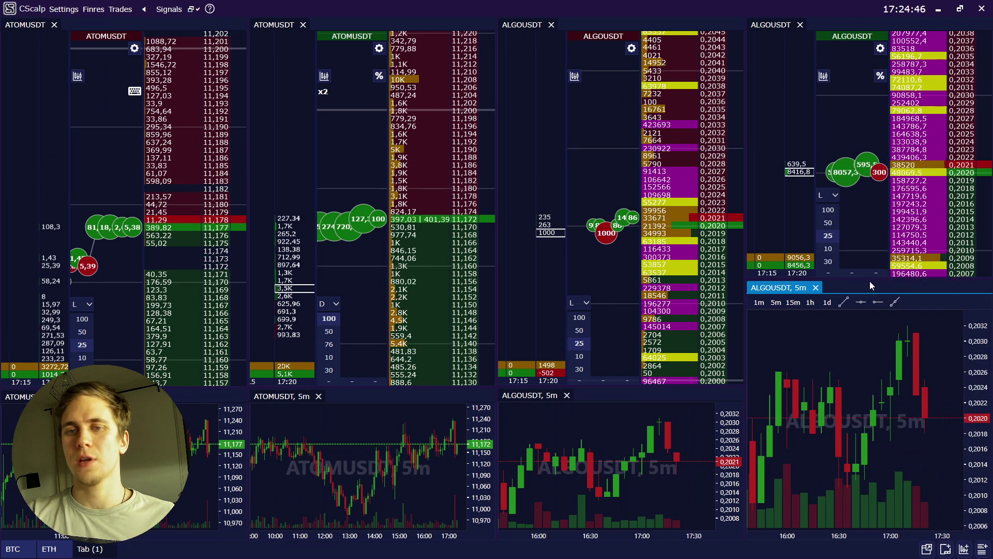
drag(869, 319, 862, 385)
Review the BTC workspace and return to the workspace with the ATOM and ALGO order books.
click(11, 553)
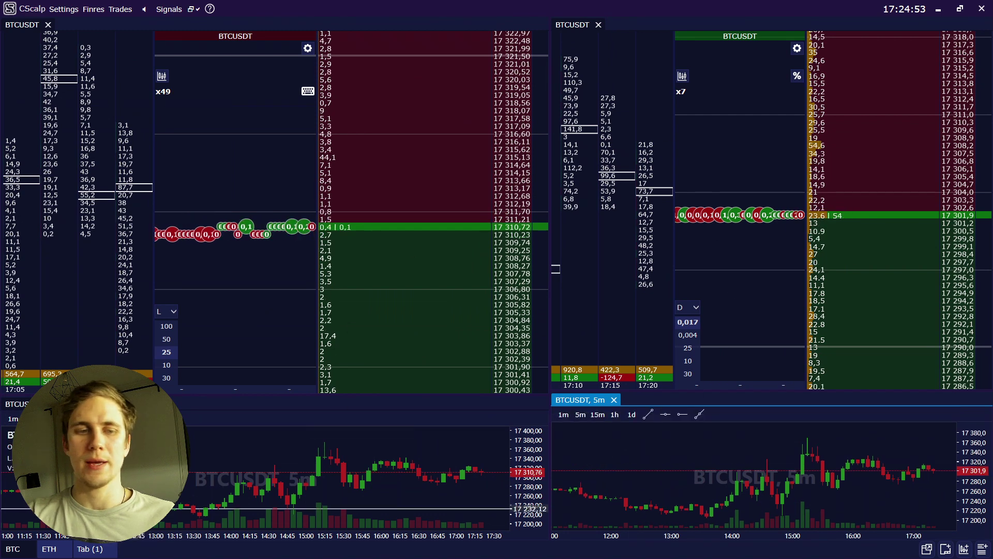
key(ctrl+Tab)
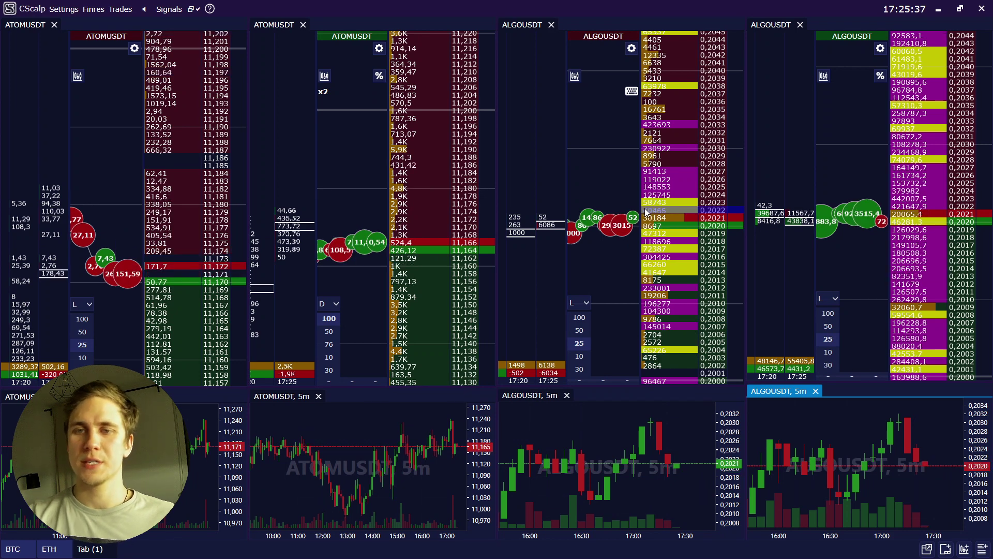
In the futures ALGOUSDT order book settings, set the amount at which the amount bar is filled to 5000000.
click(881, 48)
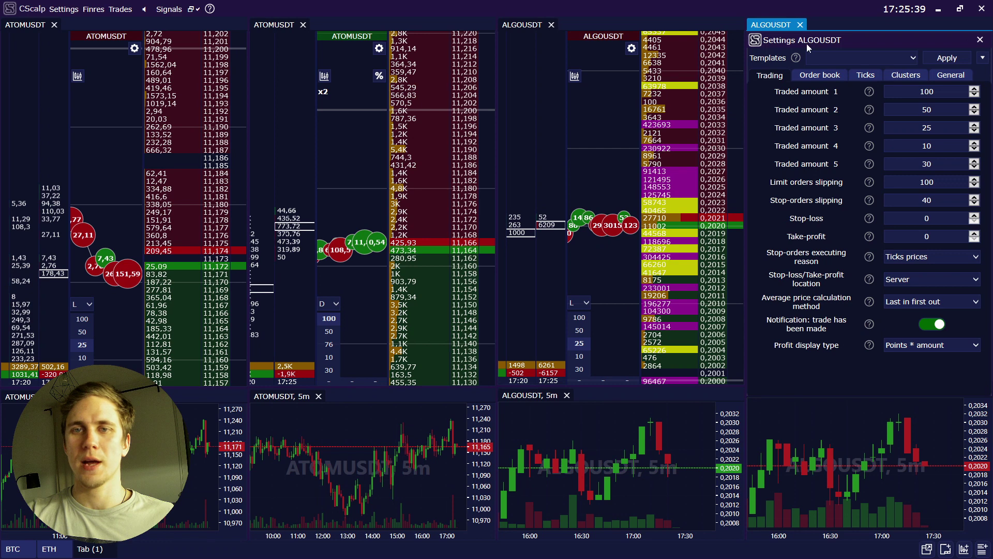
drag(858, 35, 548, 71)
click(501, 114)
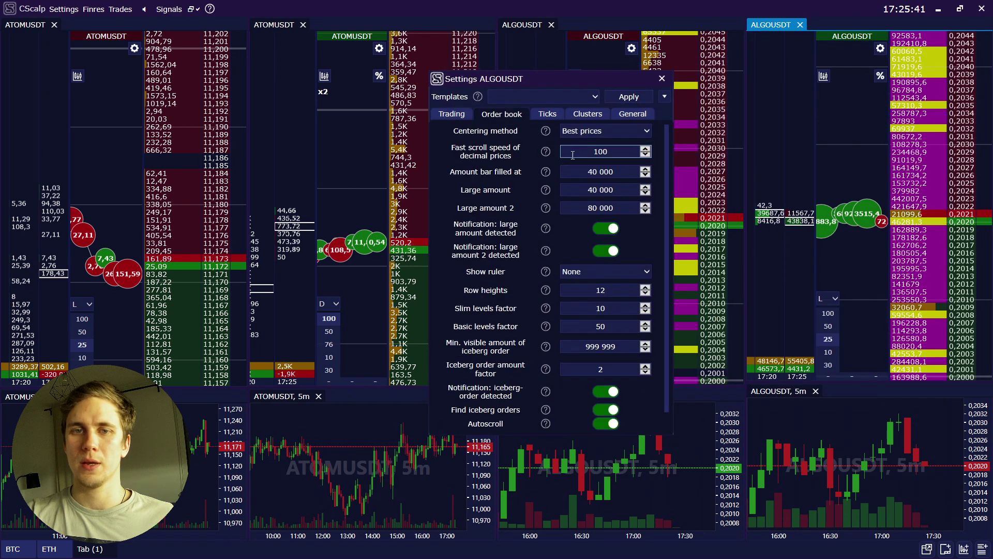
click(601, 172)
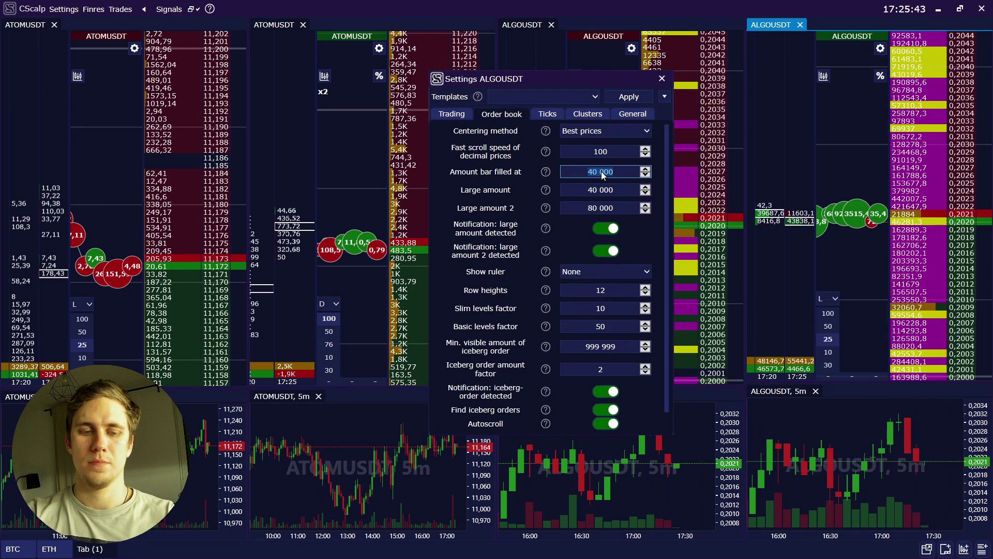
text(5000000)
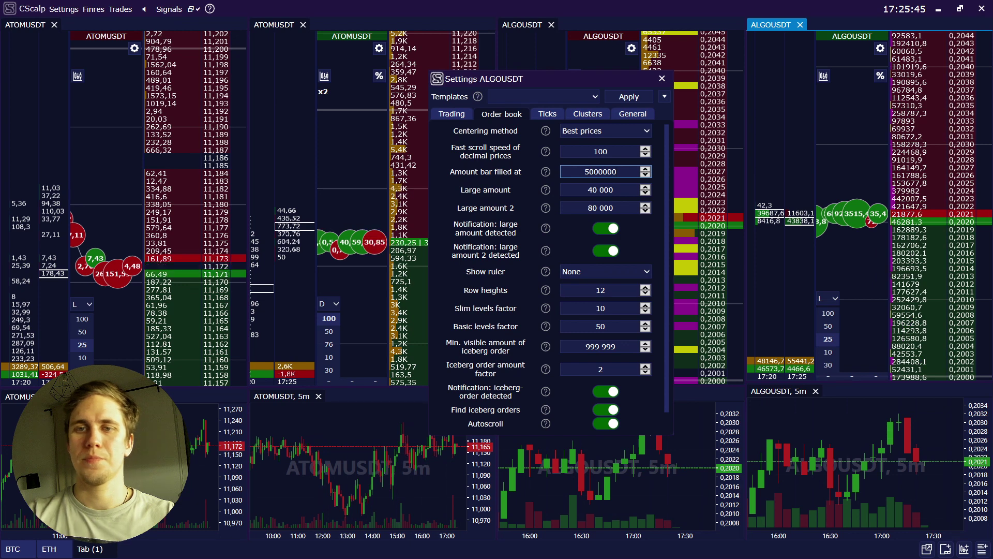